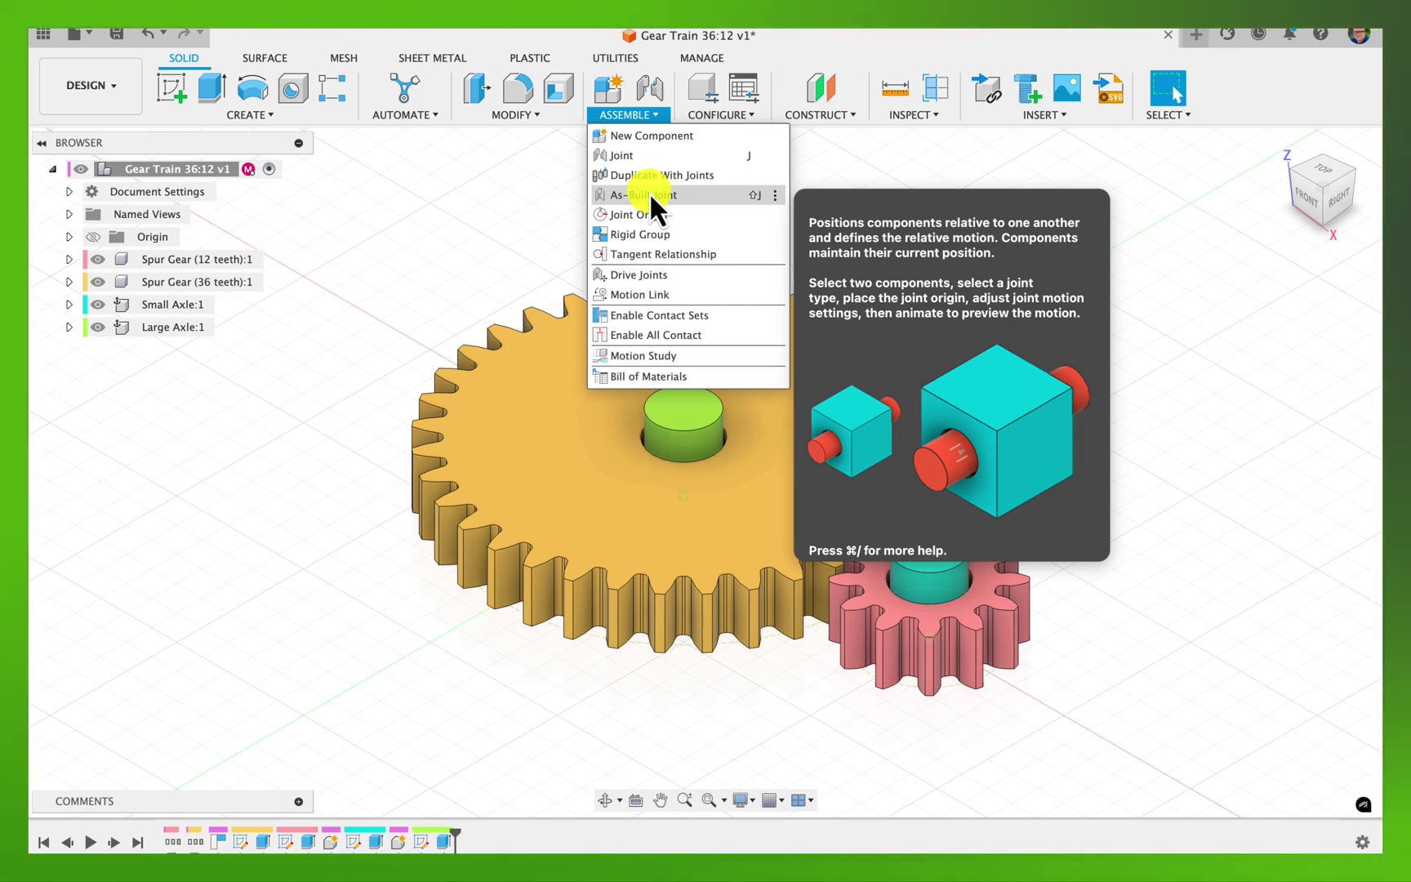
Set up a Revolute as-built joint between the 36-tooth spur gear and the Large Axle, with its origin at the axle's top centre.
{"action": "left_click", "coordinate": [649, 195]}
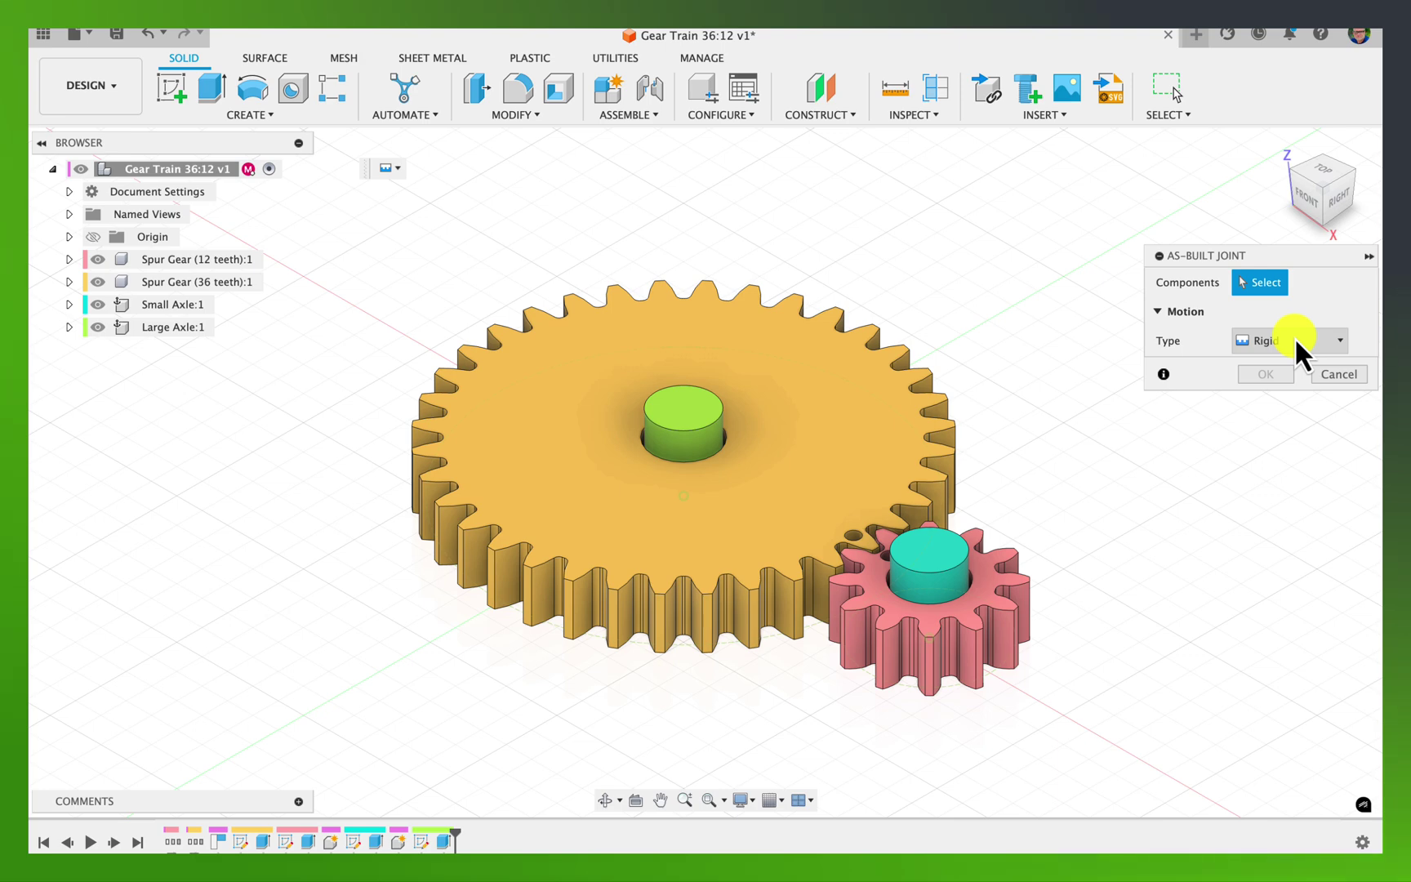
{"action": "left_click", "coordinate": [1298, 342]}
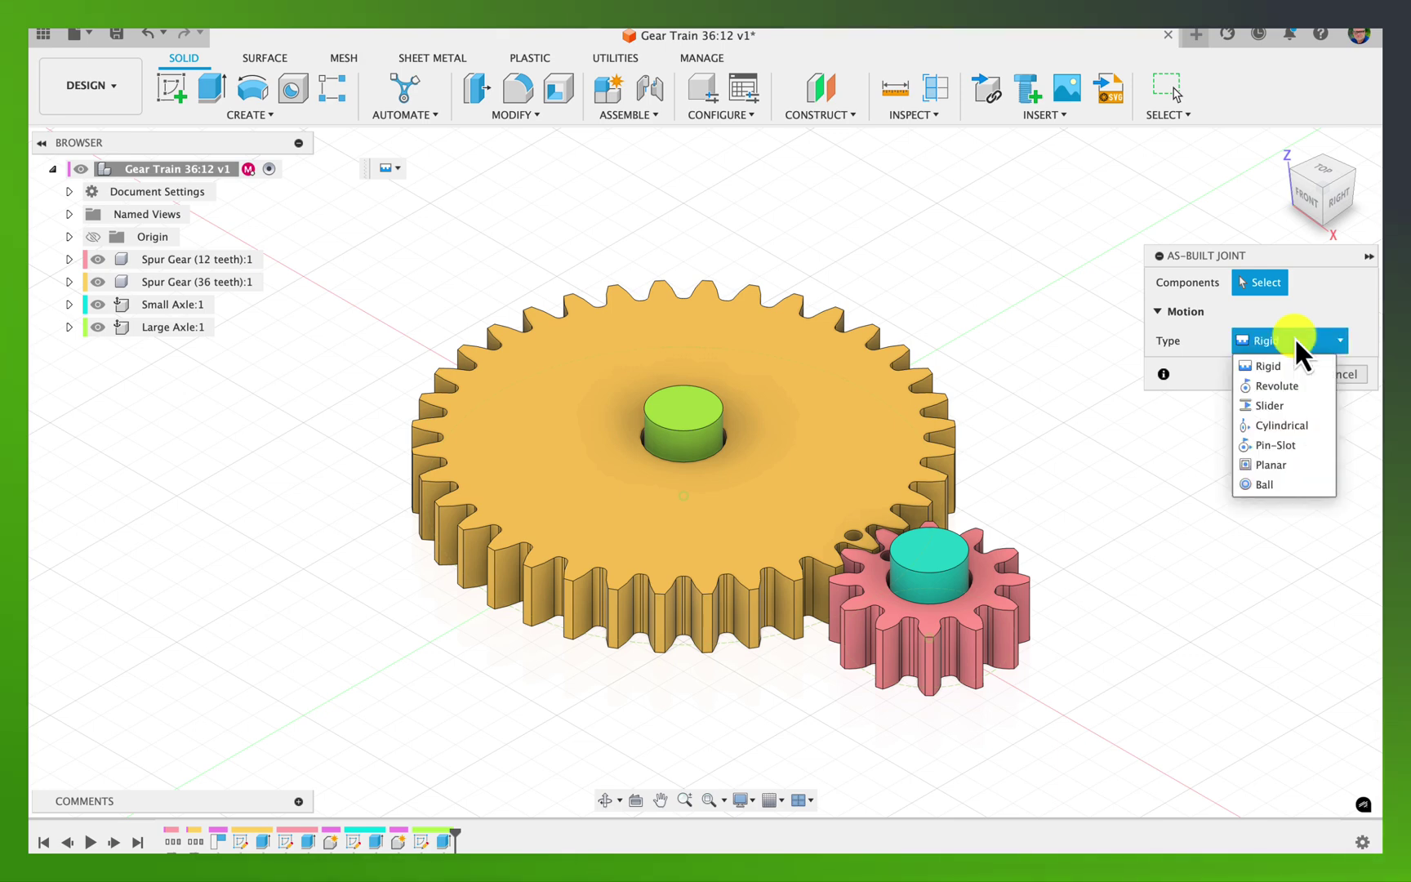
{"action": "left_click", "coordinate": [1286, 386]}
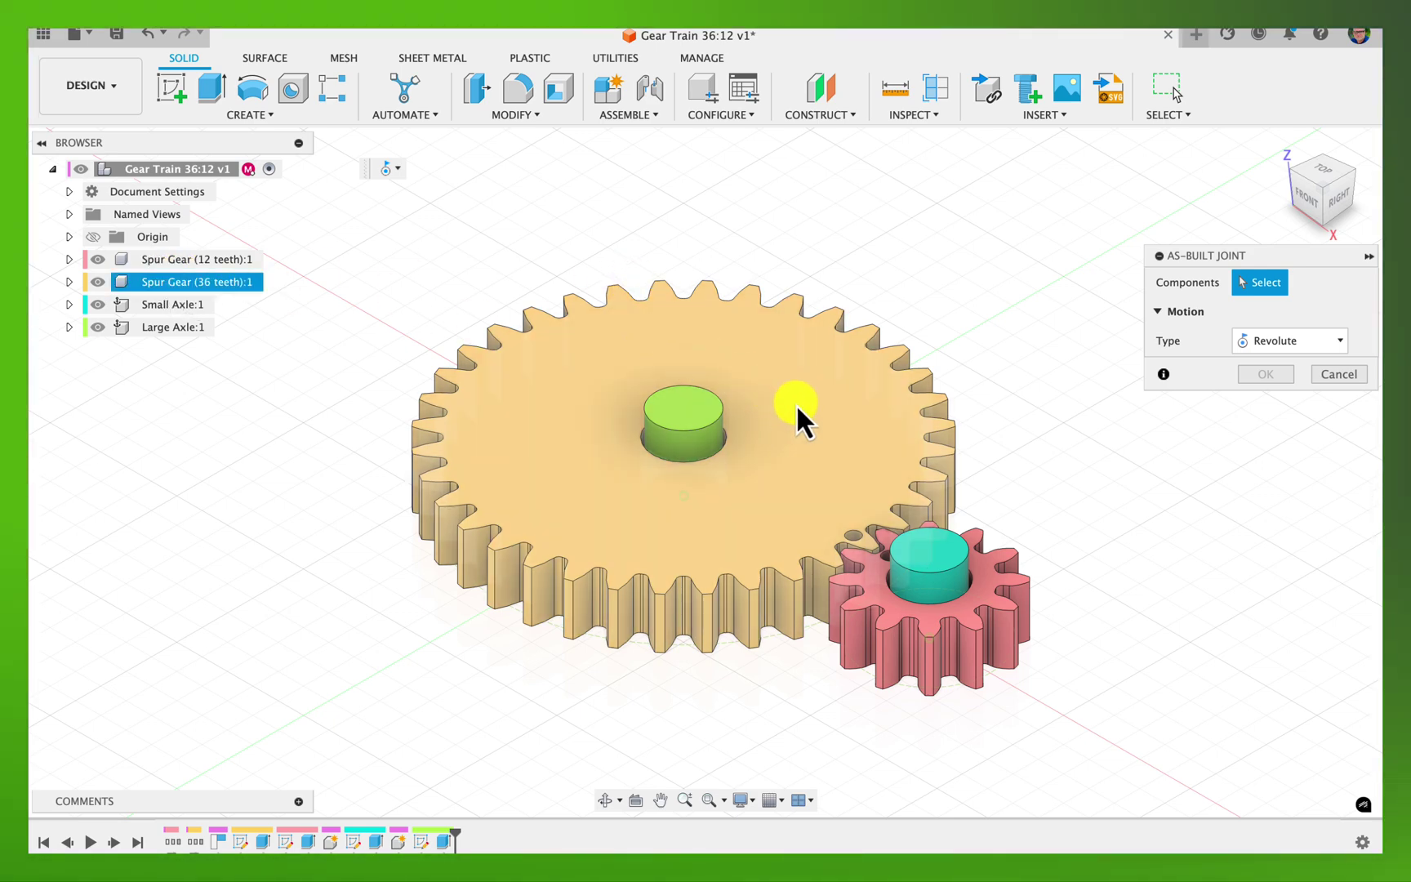
{"action": "left_click", "coordinate": [796, 404]}
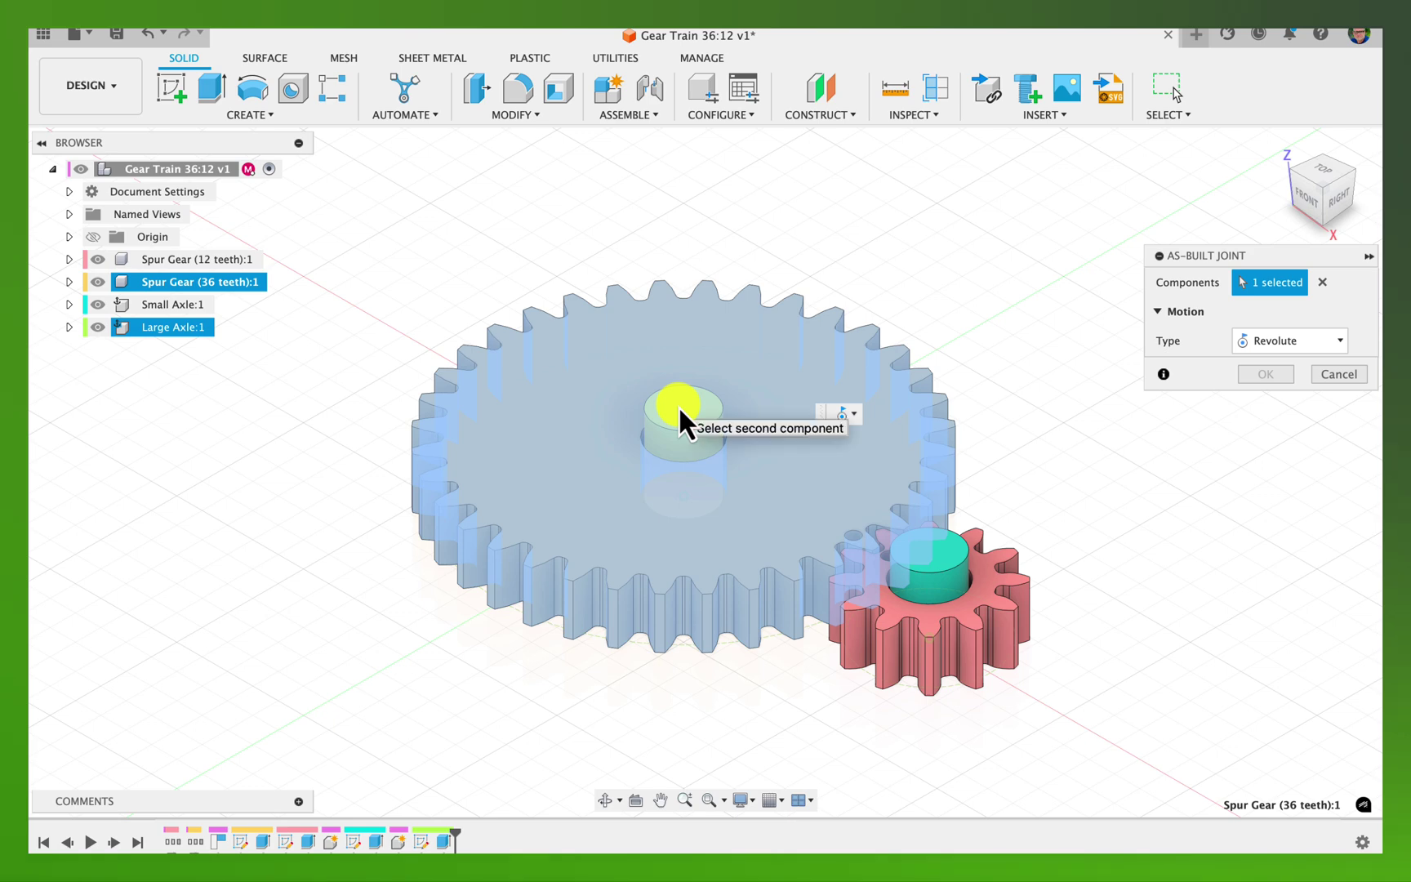
{"action": "left_click", "coordinate": [679, 404]}
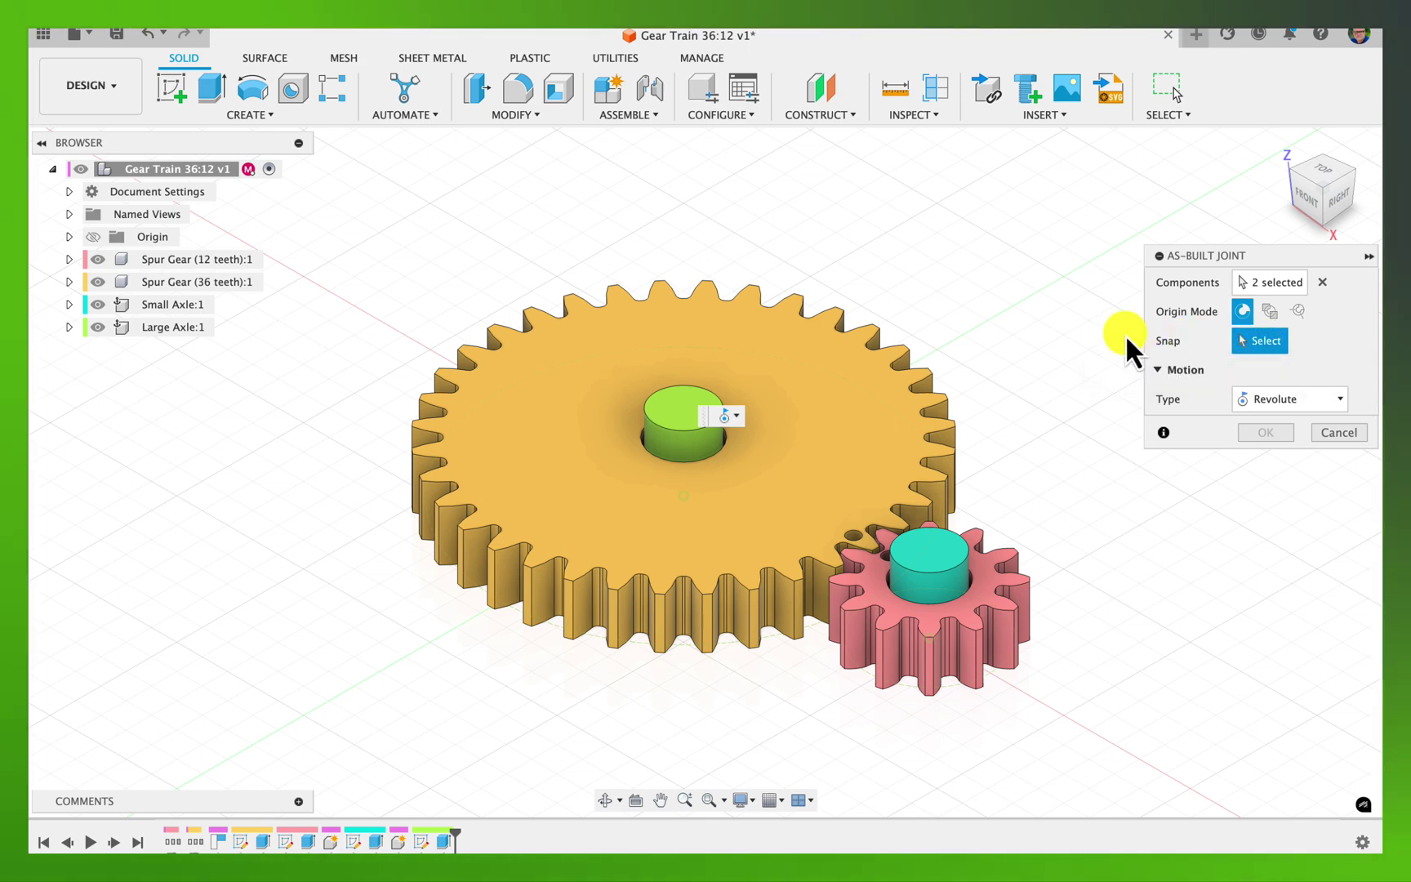
{"action": "left_click", "coordinate": [703, 397]}
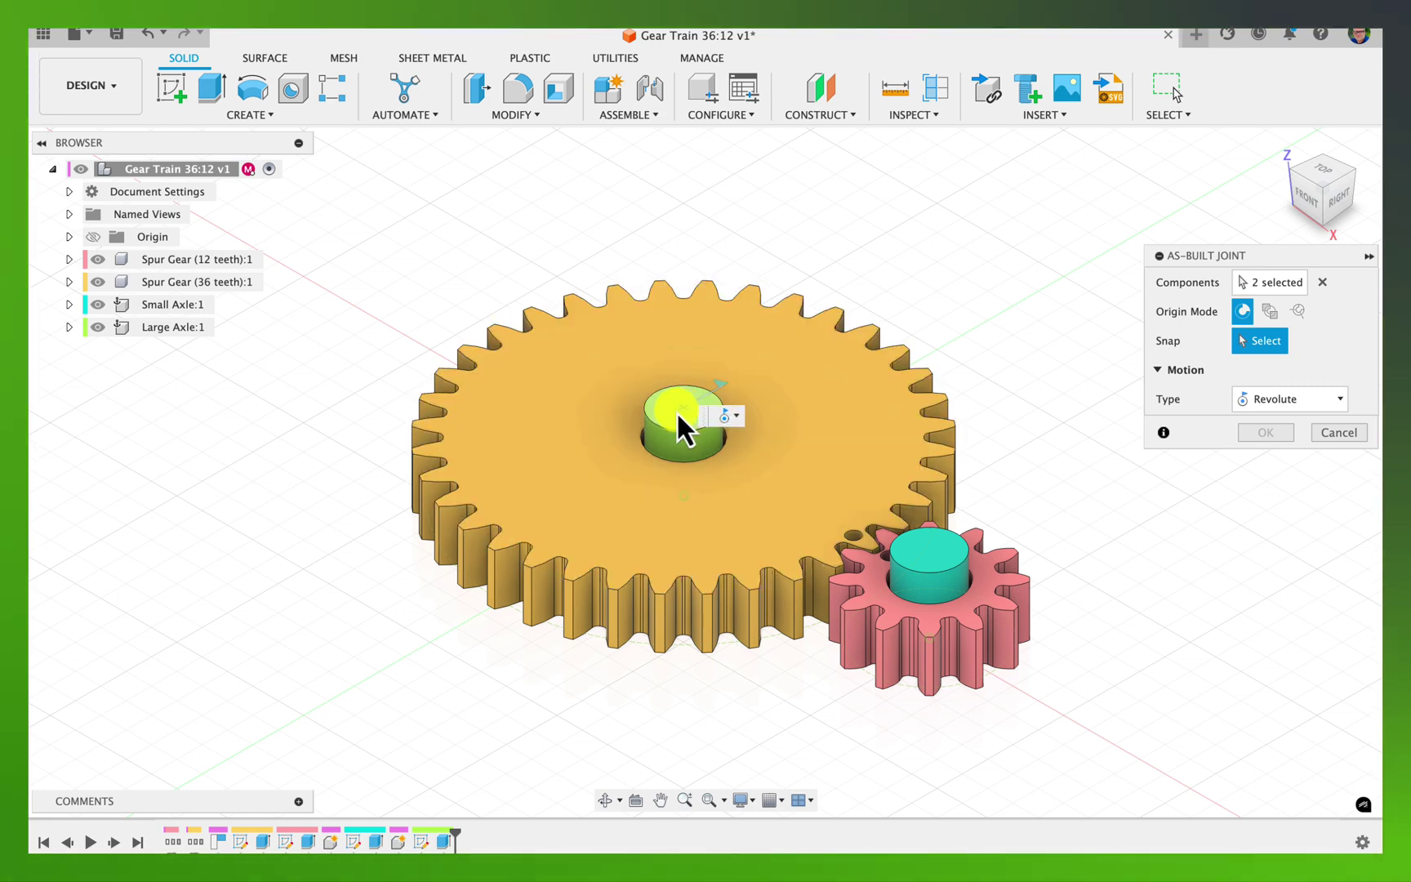
{"action": "left_click", "coordinate": [681, 408]}
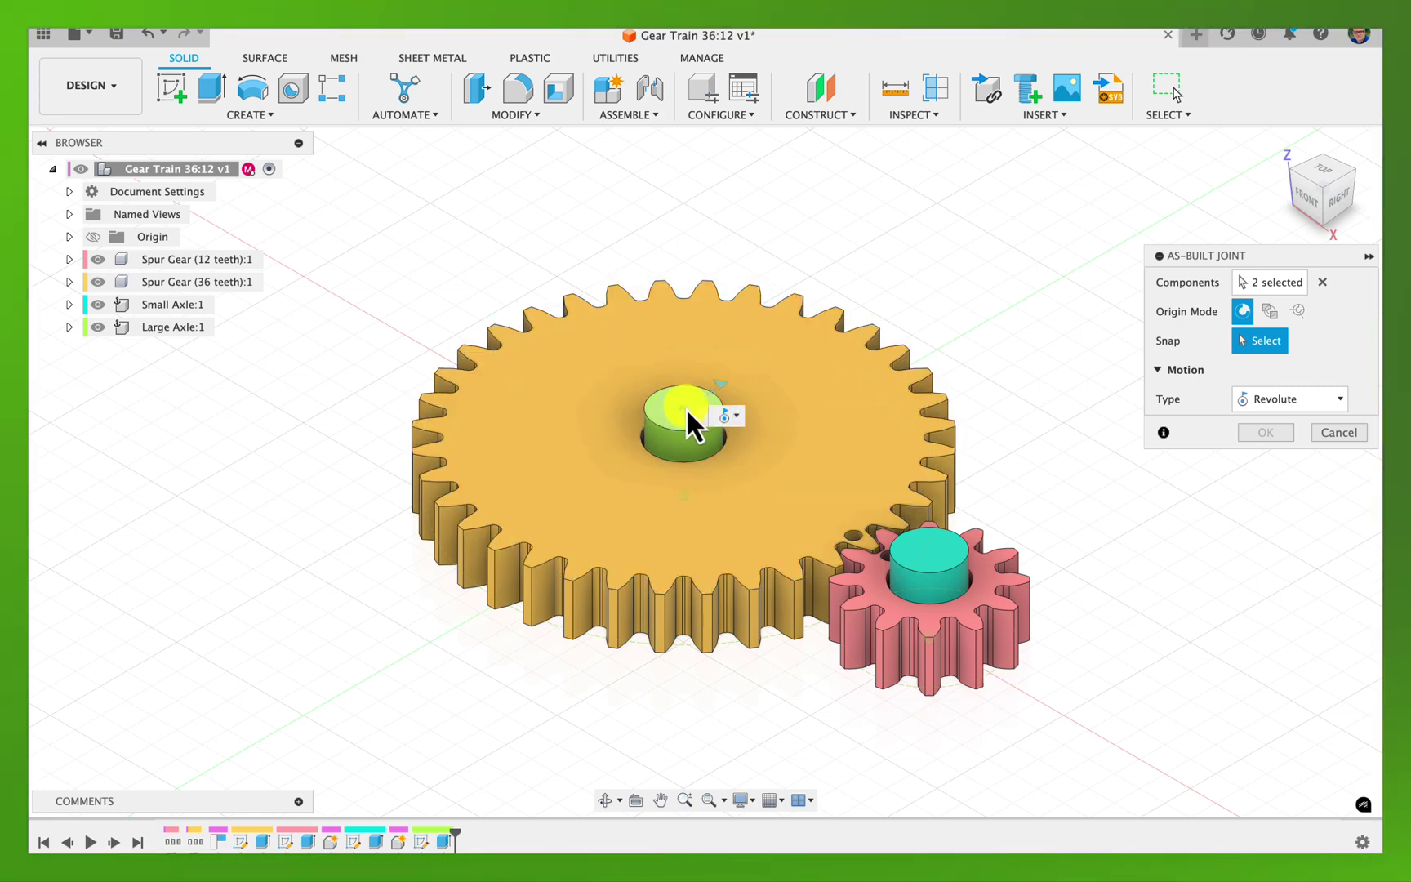
{"action": "left_click", "coordinate": [686, 408]}
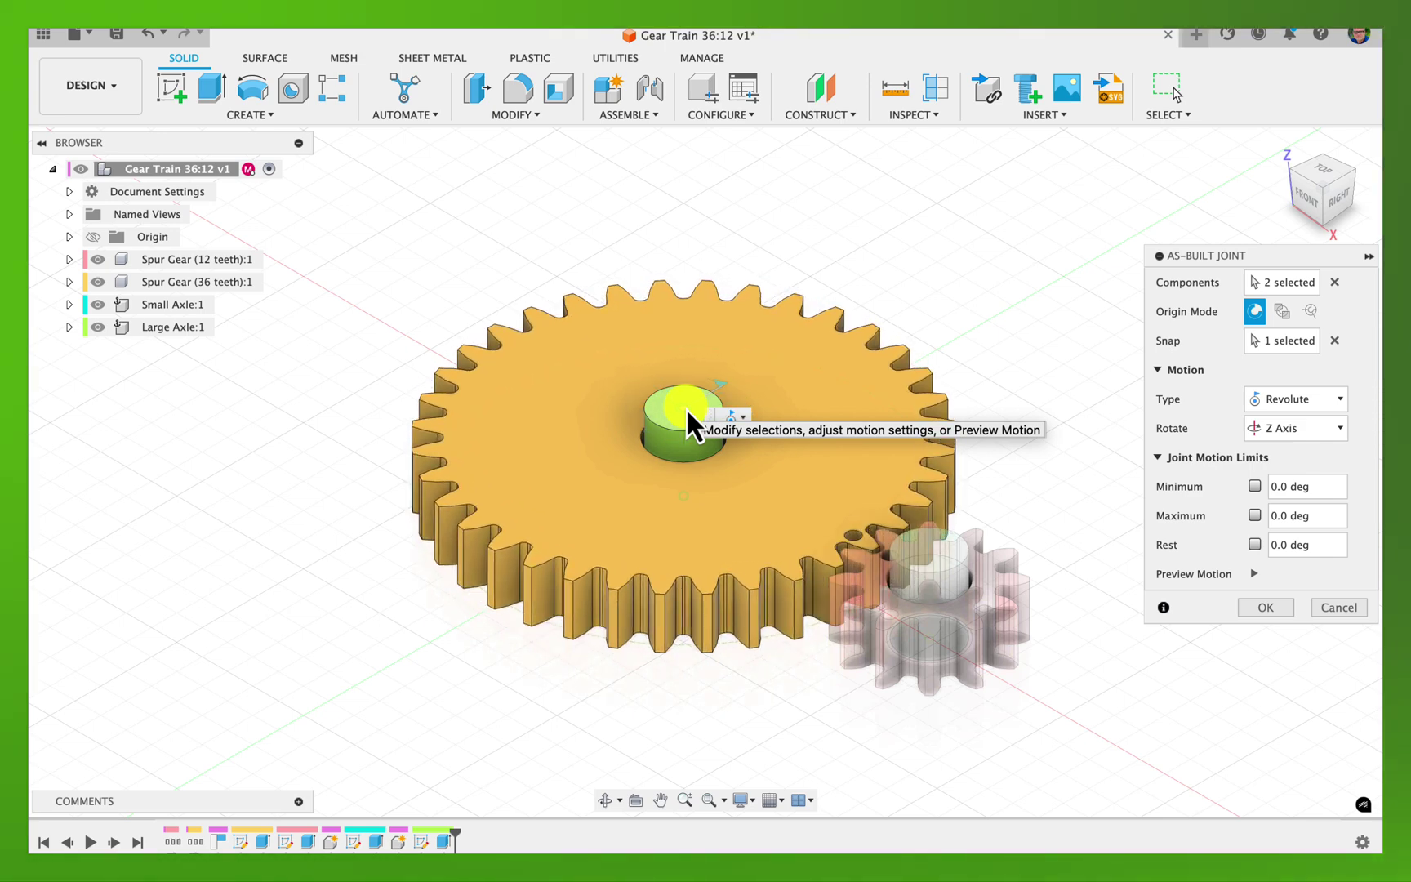
Preview the large gear's rotation about the Z axis from the top view, and accept the as-built joint.
{"action": "left_click", "coordinate": [1323, 169]}
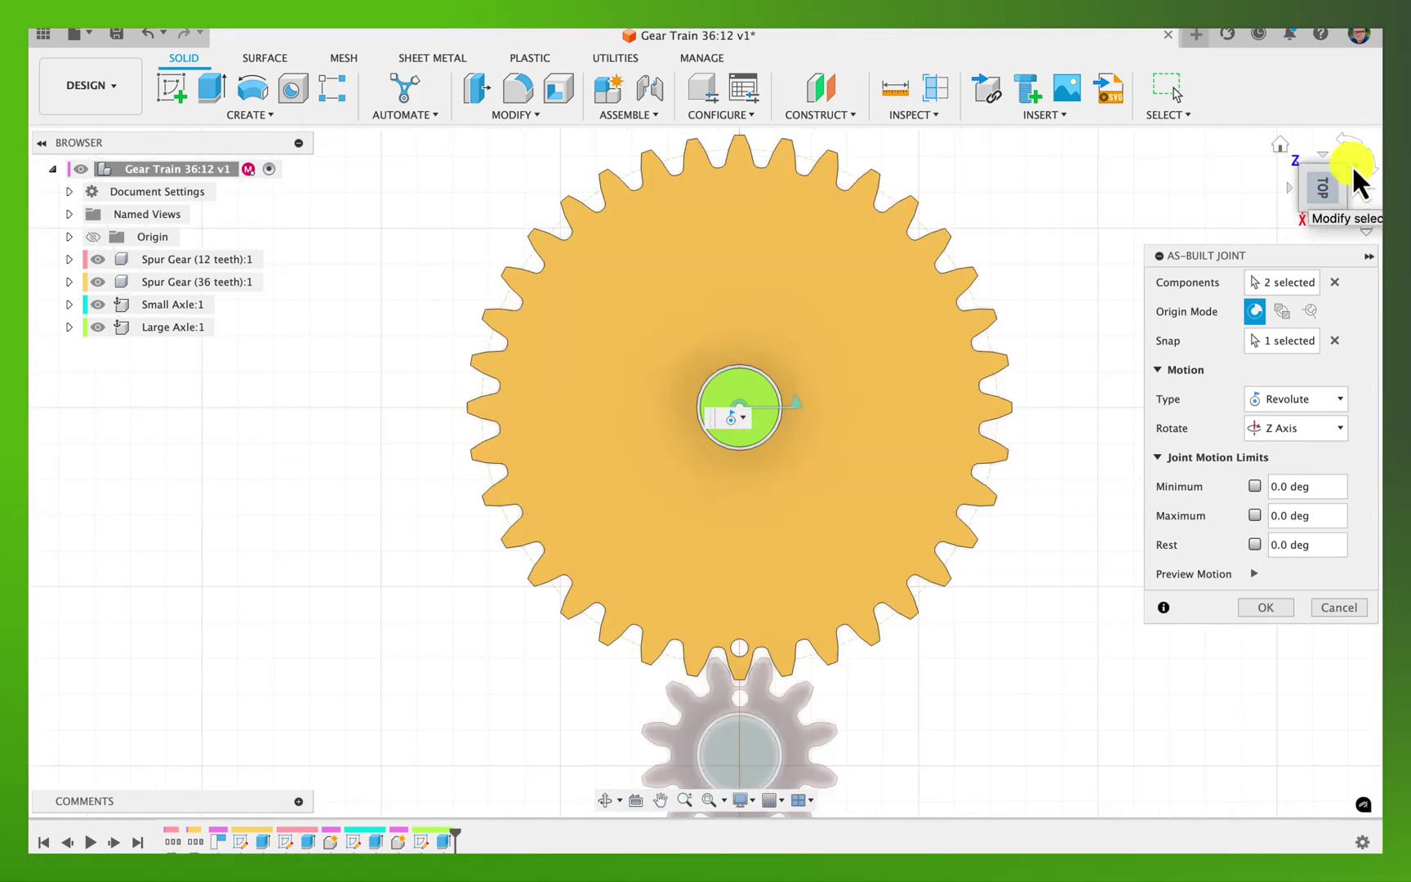
{"action": "left_click", "coordinate": [1348, 142]}
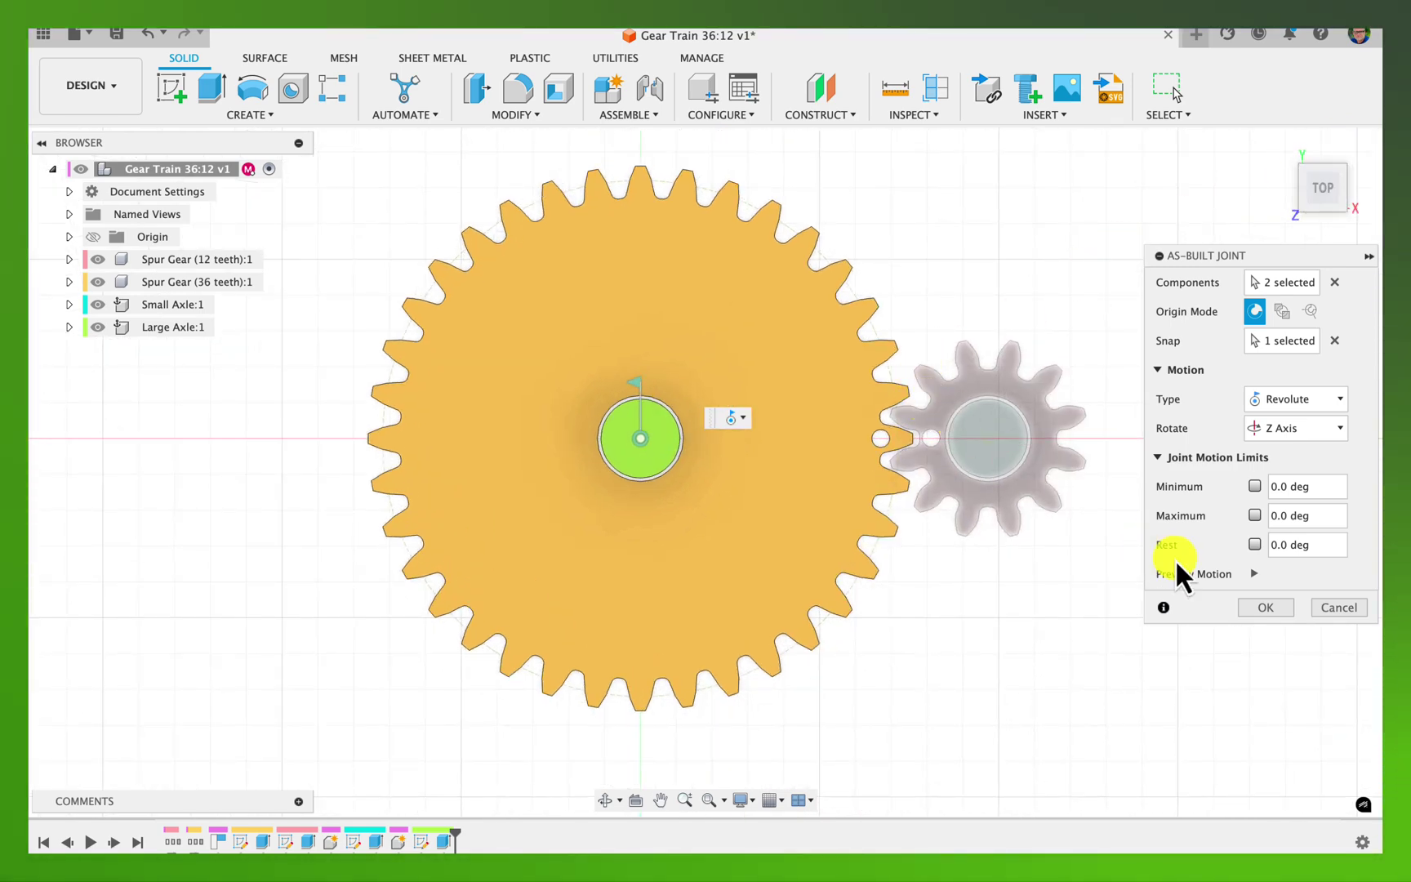
{"action": "left_click", "coordinate": [1253, 573]}
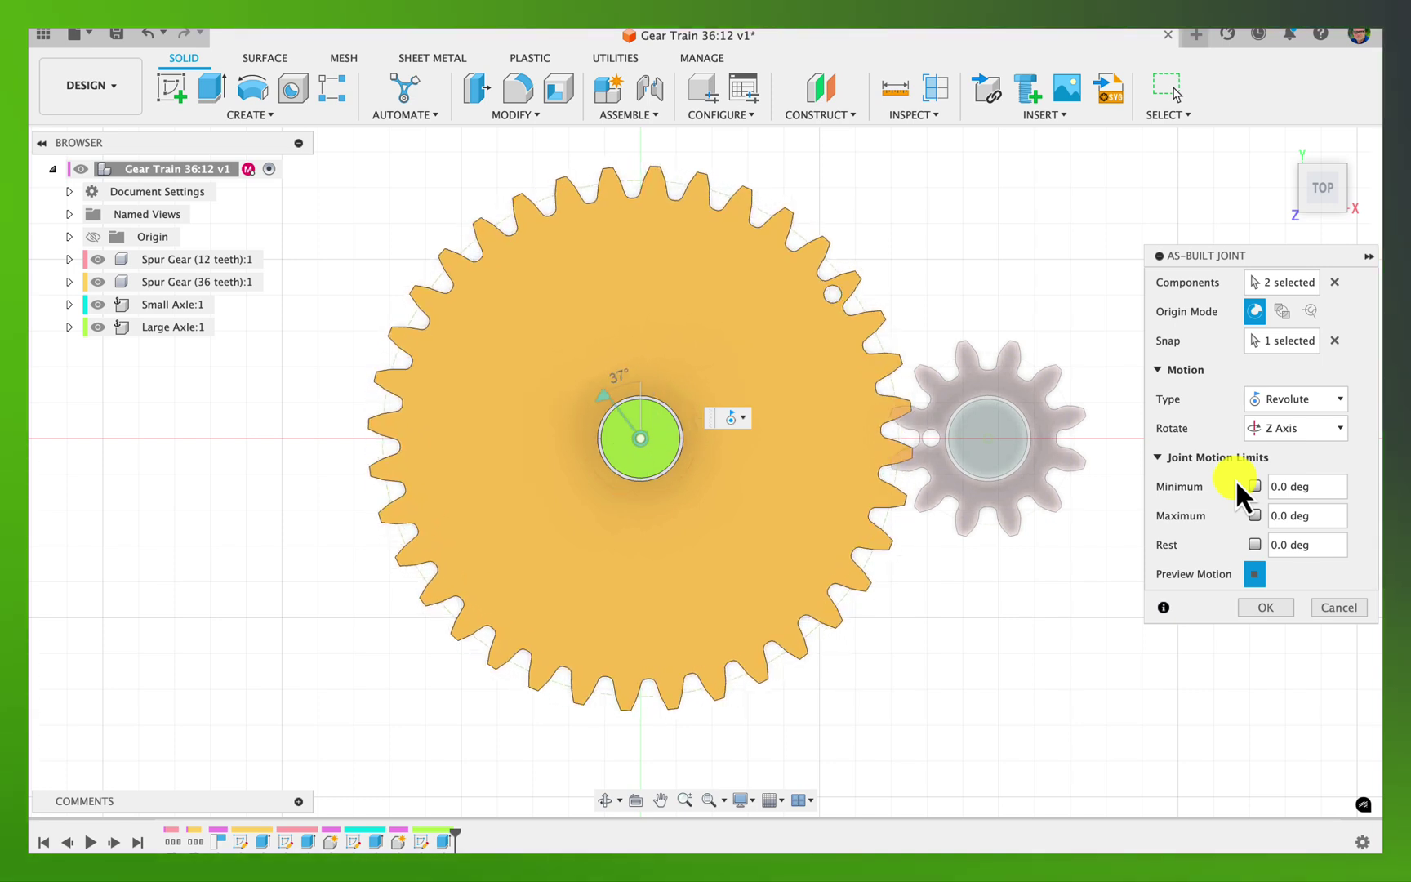
{"action": "left_click", "coordinate": [1255, 571]}
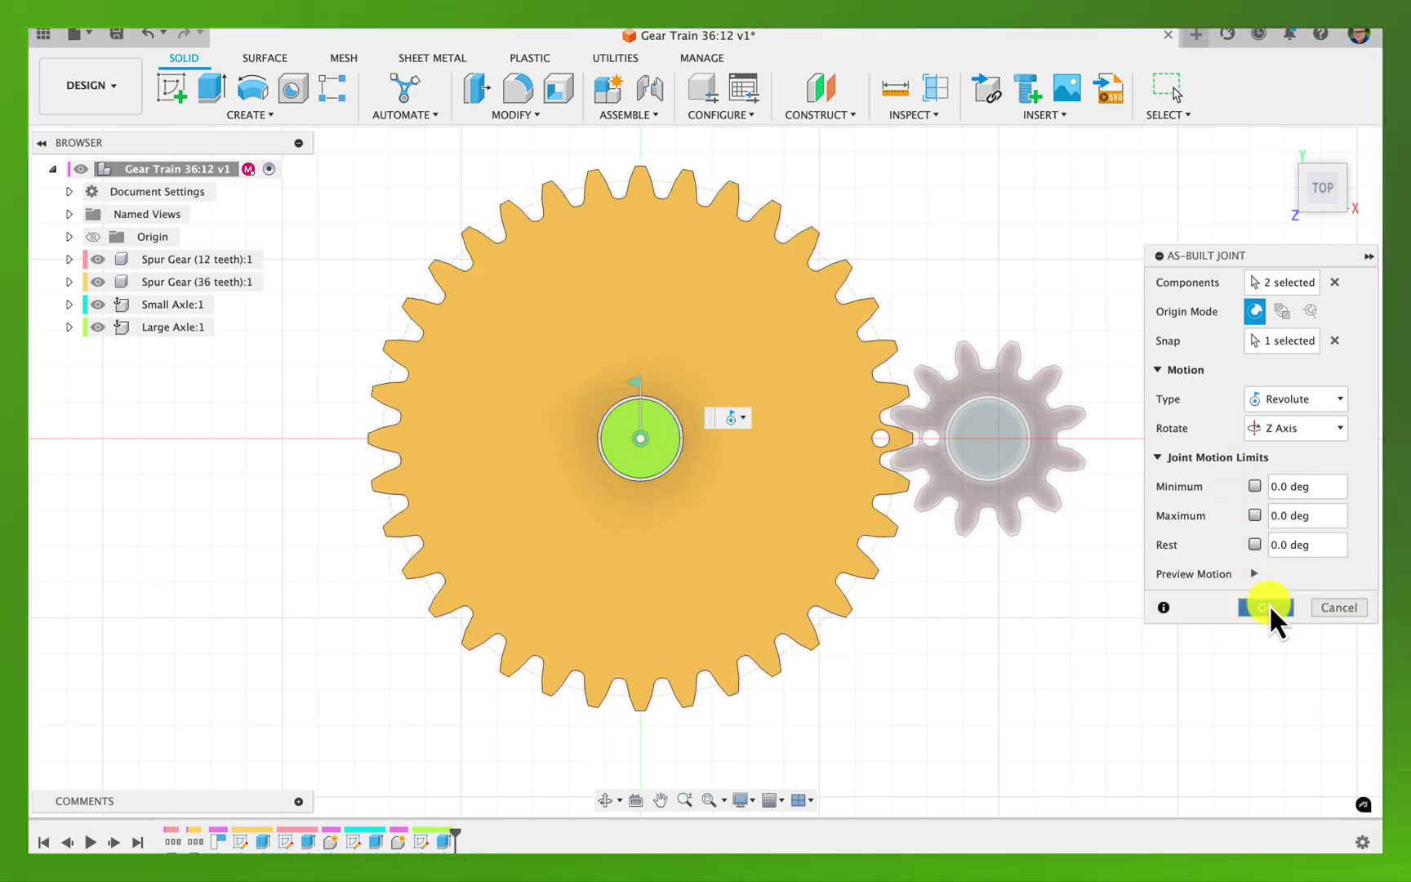
{"action": "left_click", "coordinate": [1268, 609]}
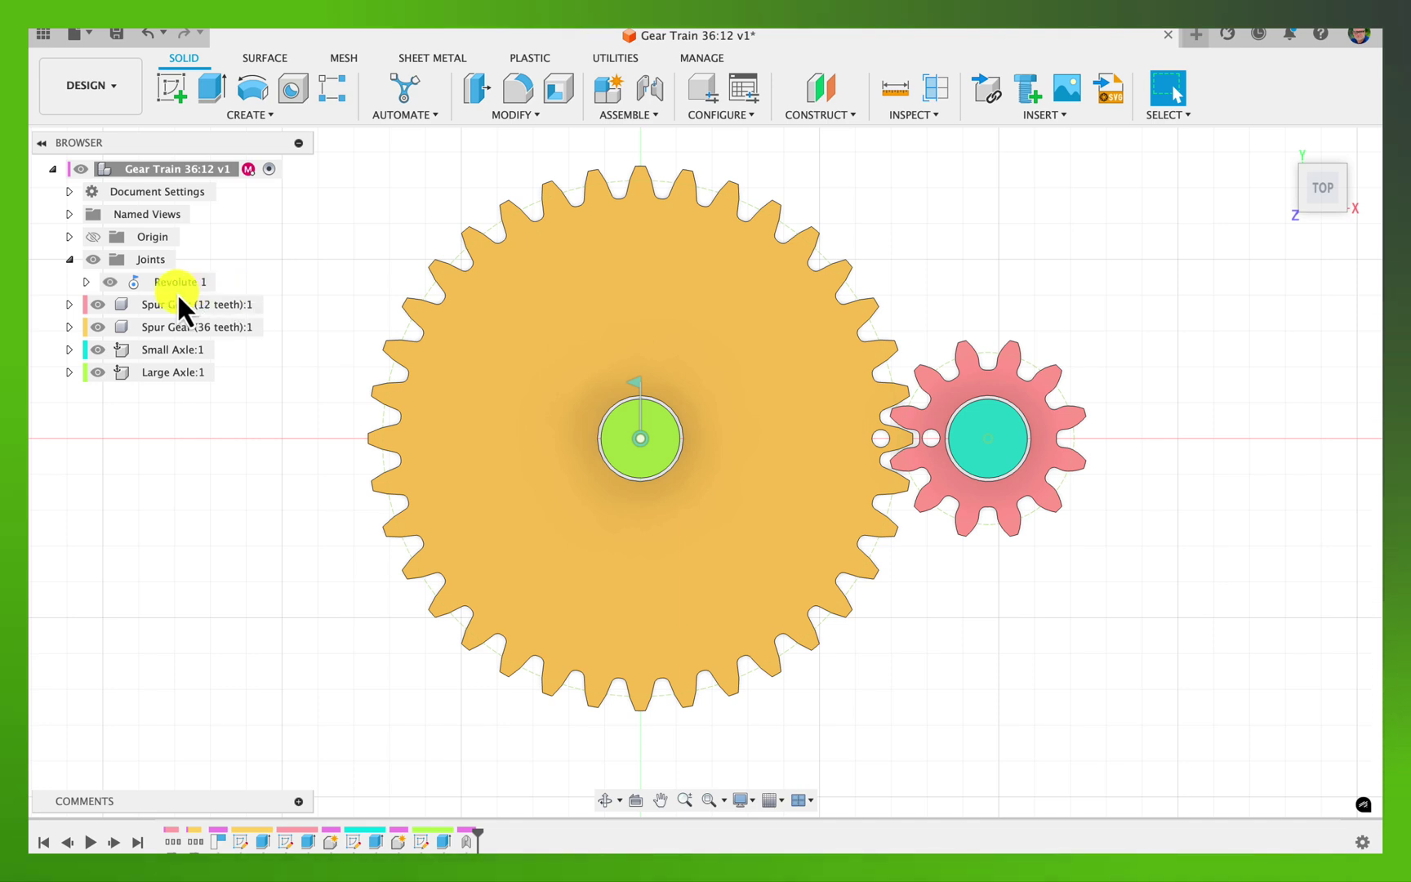
Rename the large gear's revolute joint as Large Joint.
{"action": "left_click", "coordinate": [71, 261]}
{"action": "left_click", "coordinate": [68, 259]}
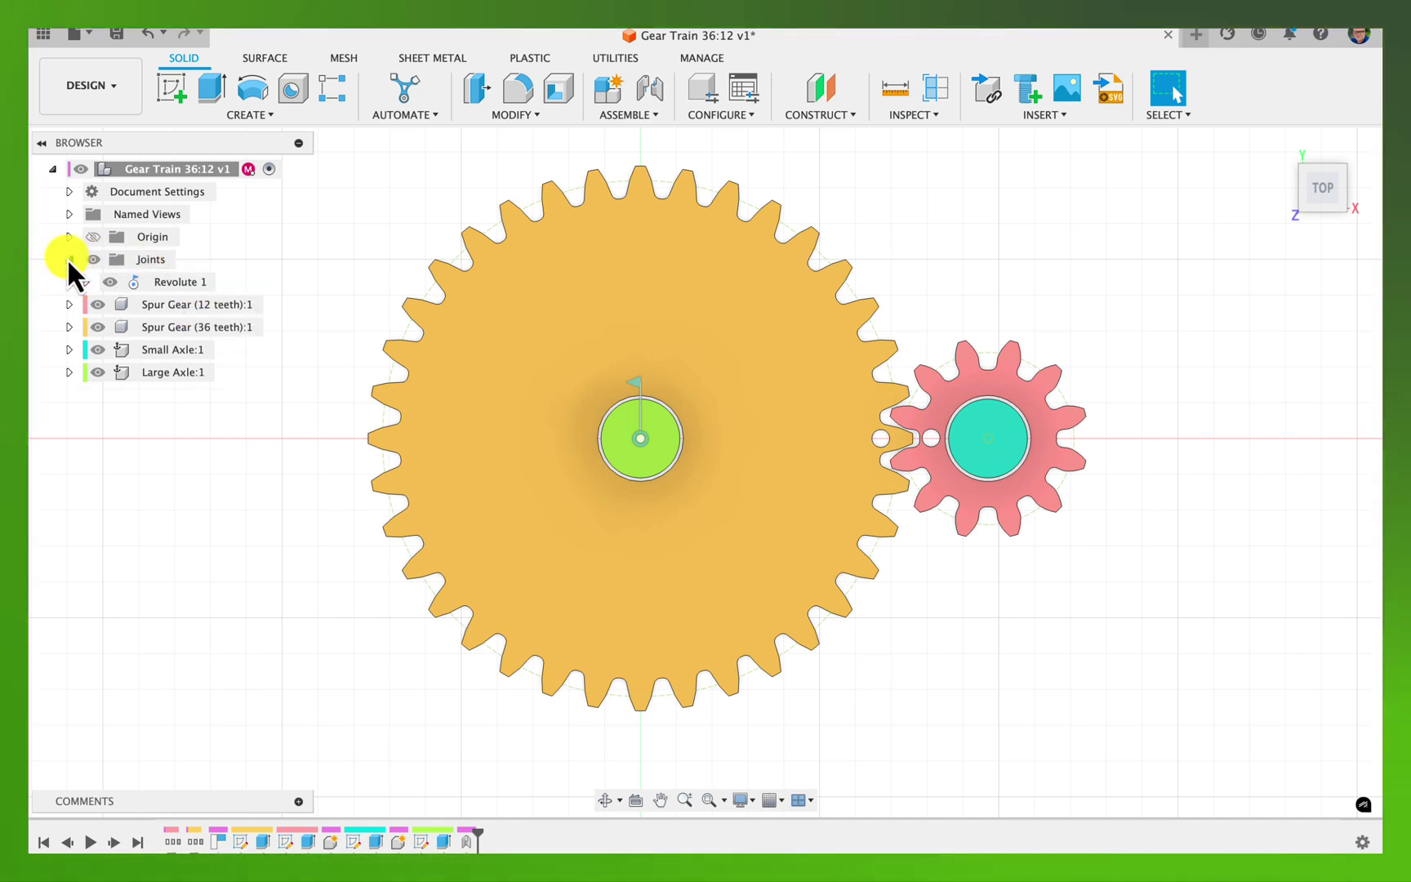
{"action": "right_click", "coordinate": [175, 283]}
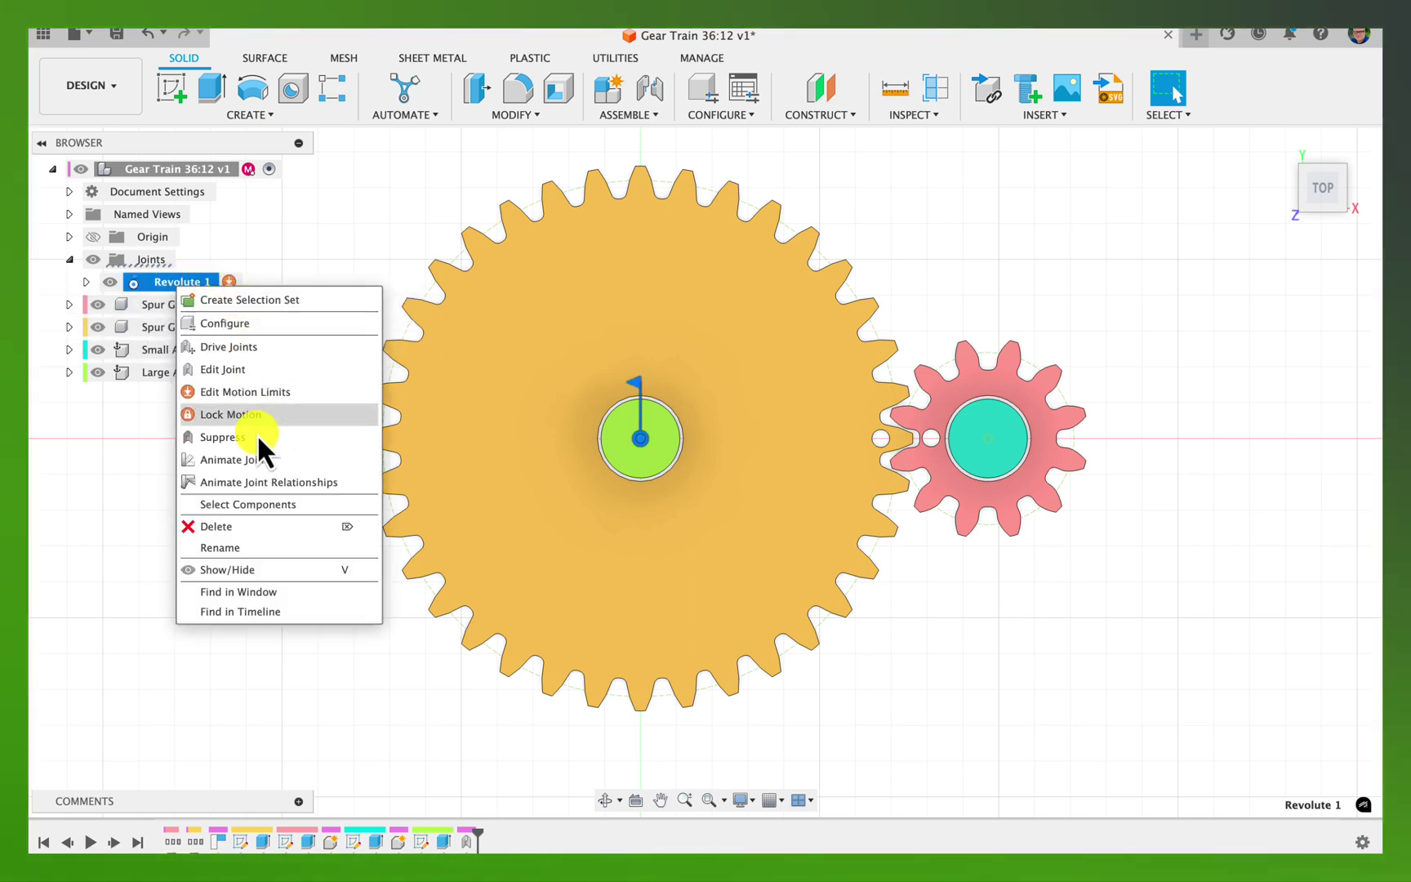
{"action": "left_click", "coordinate": [253, 547]}
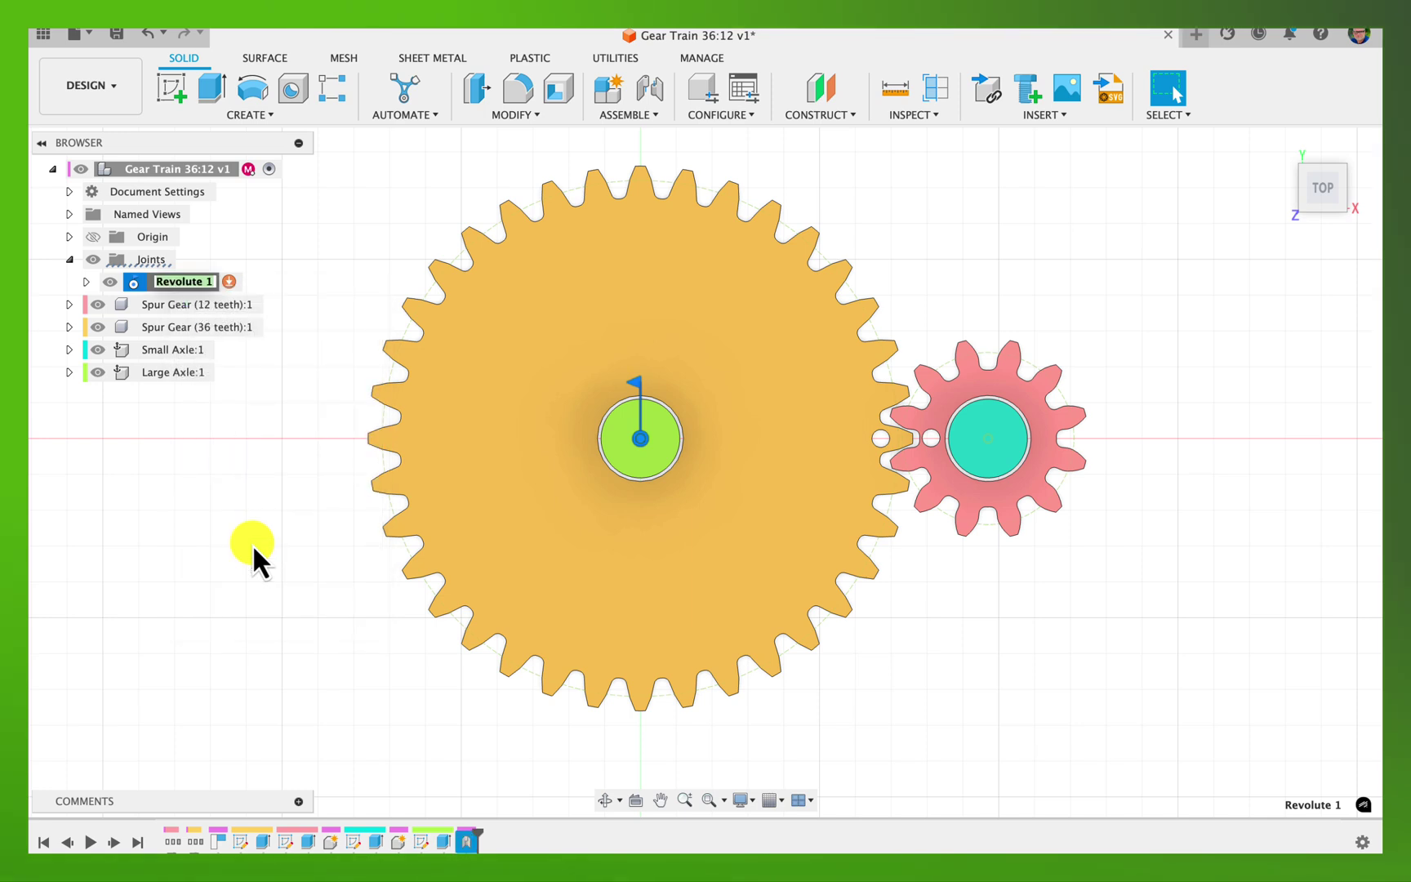
{"action": "type", "text": "Large "}
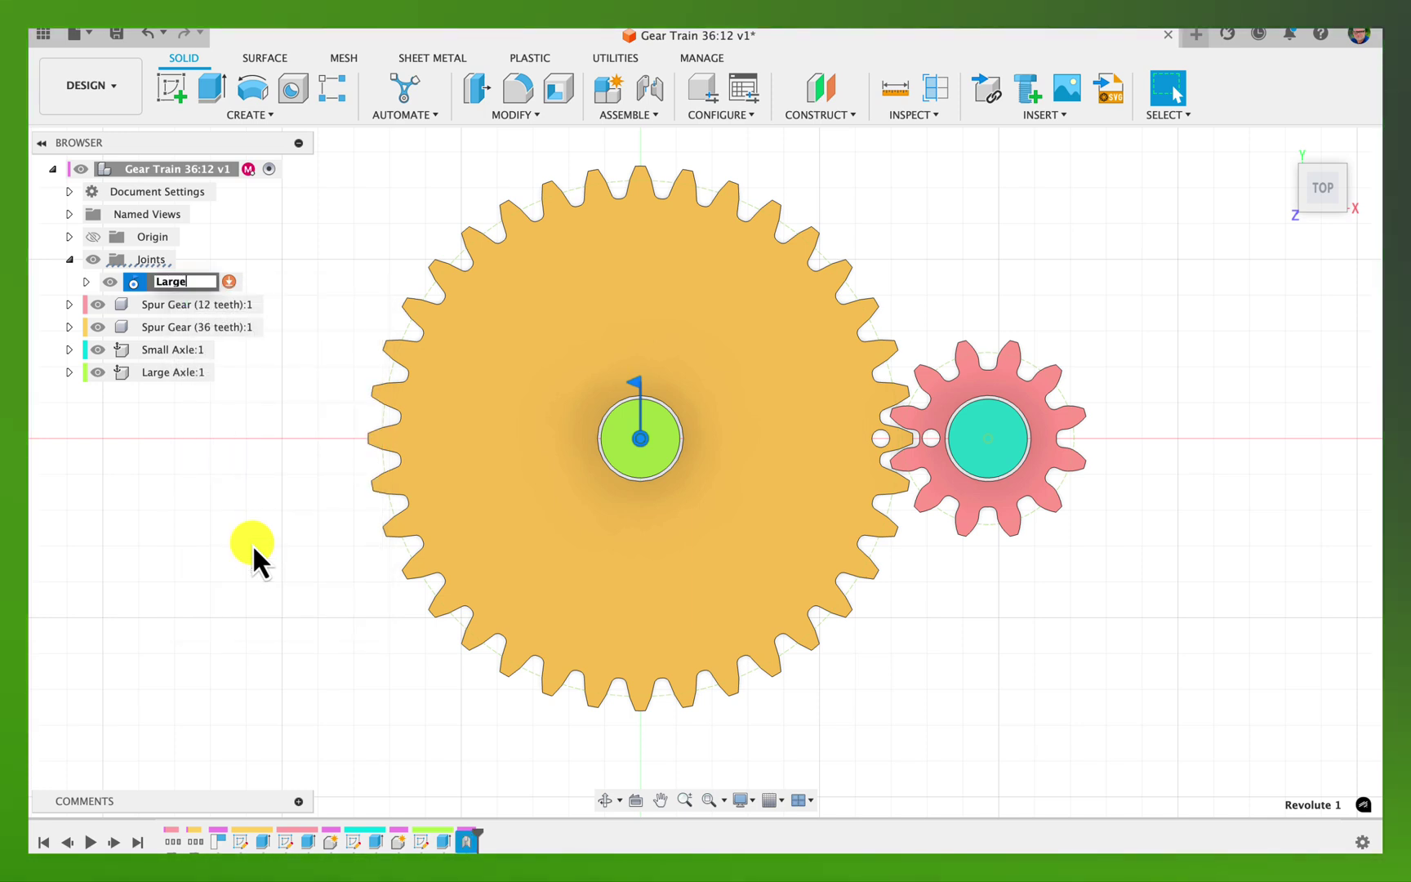
{"action": "type", "text": "Joint"}
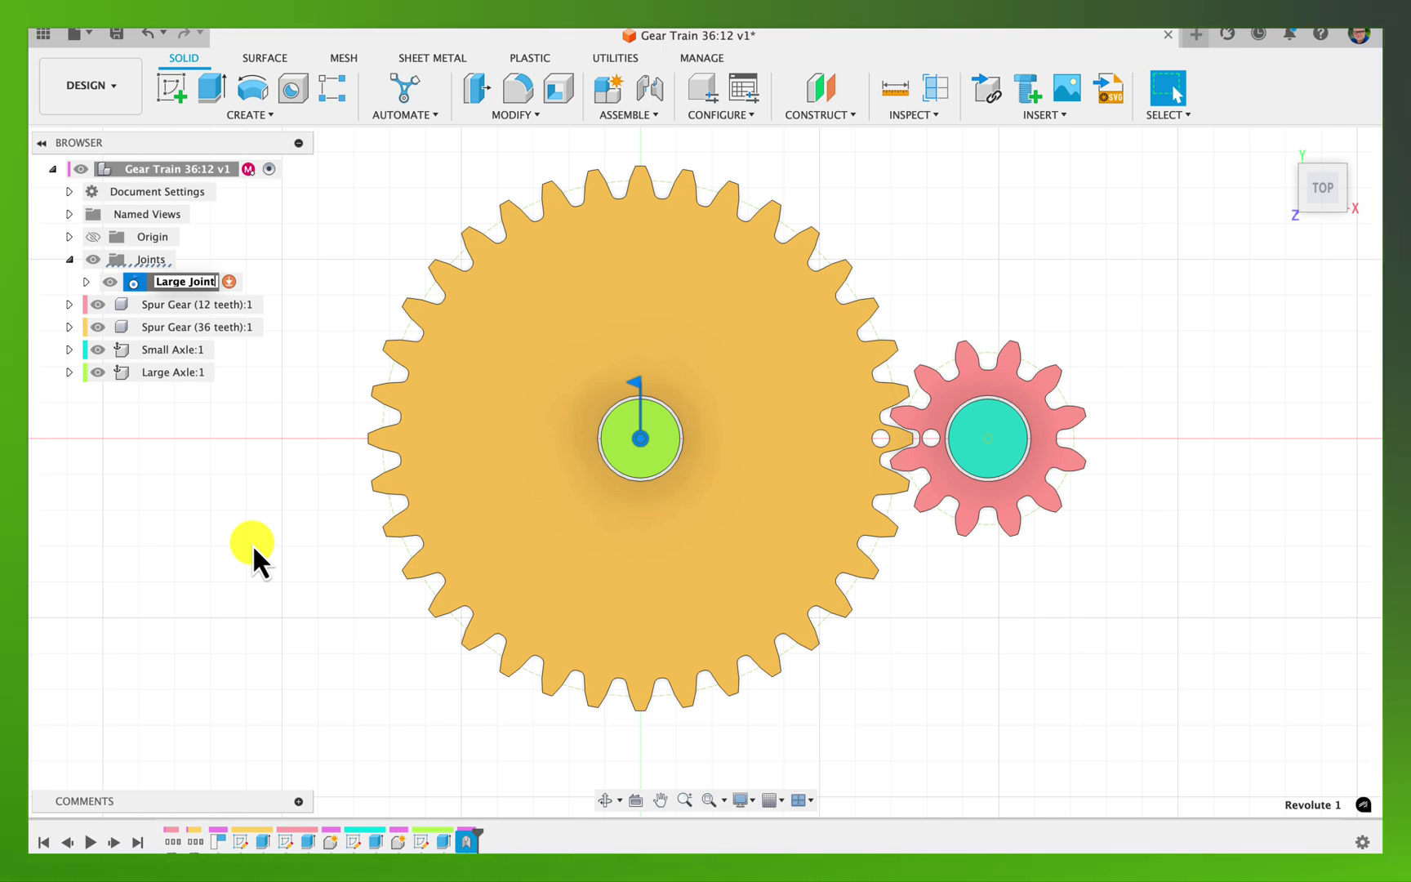
{"action": "key", "text": "Return"}
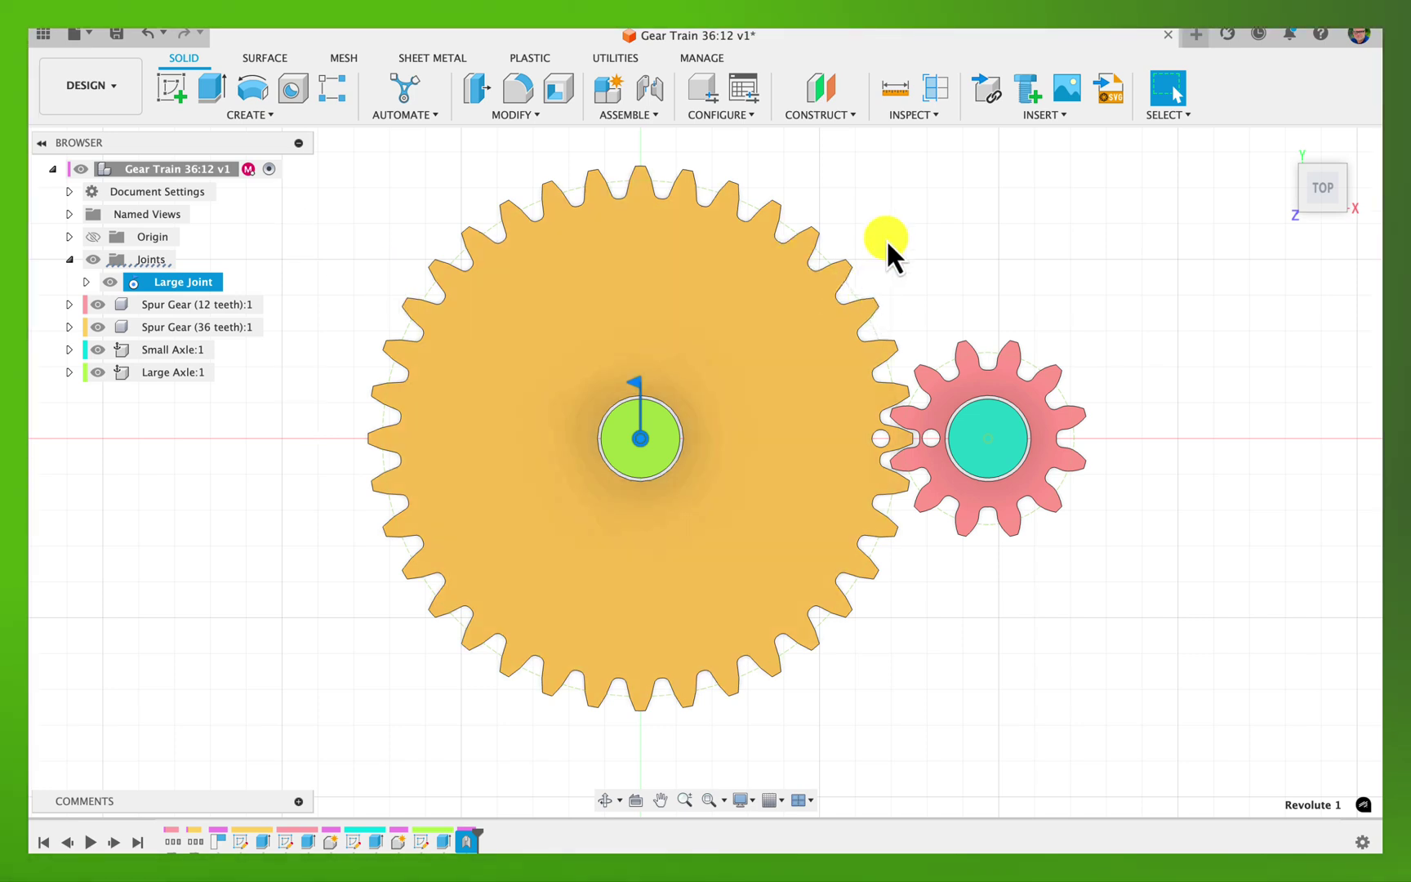
Create a Revolute as-built joint between the 12-tooth spur gear and the Small Axle, centred on the axle, and preview its motion.
{"action": "left_click", "coordinate": [622, 120]}
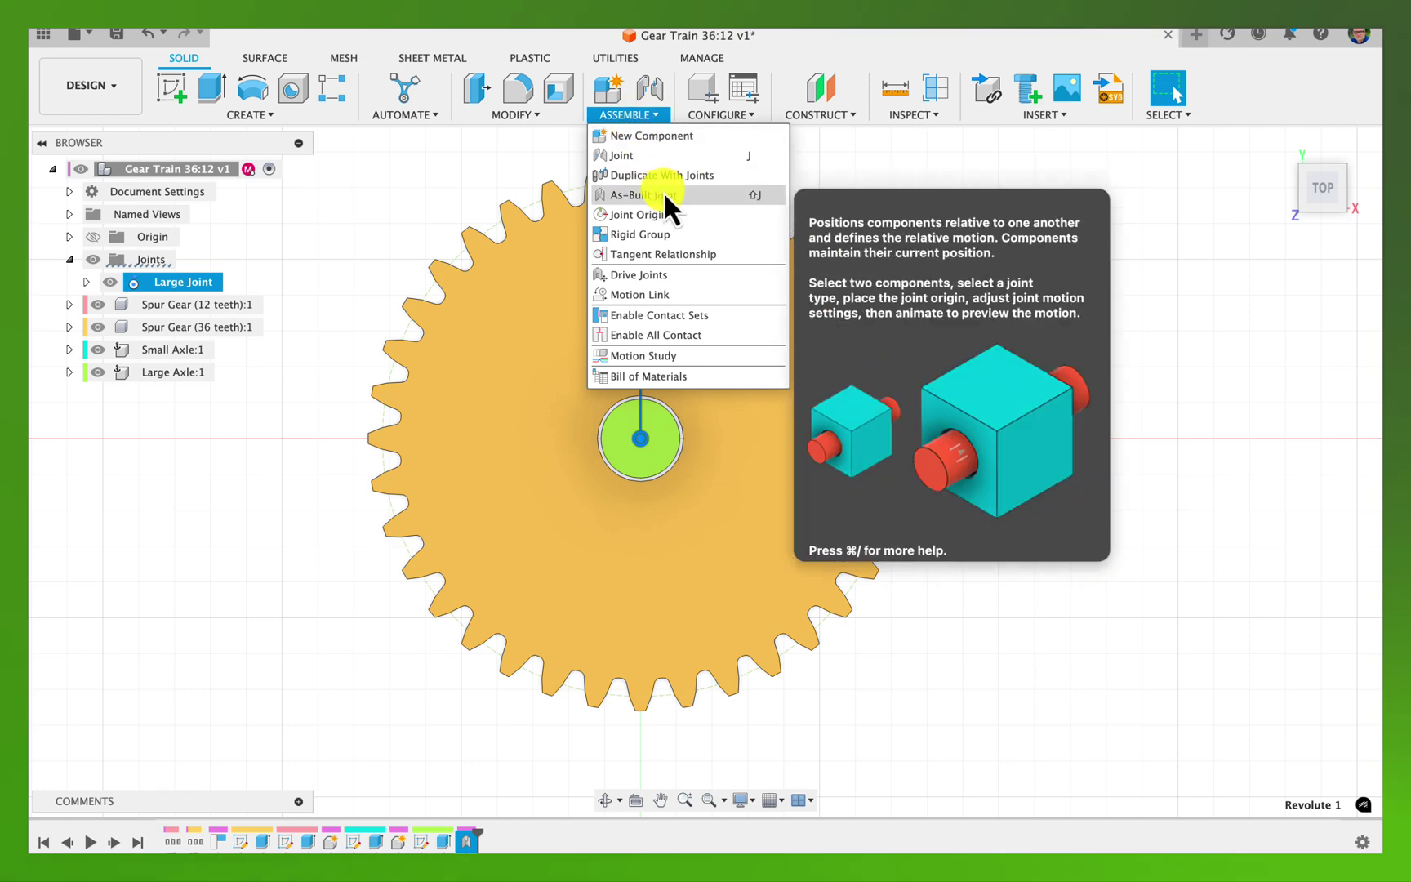
{"action": "left_click", "coordinate": [662, 194]}
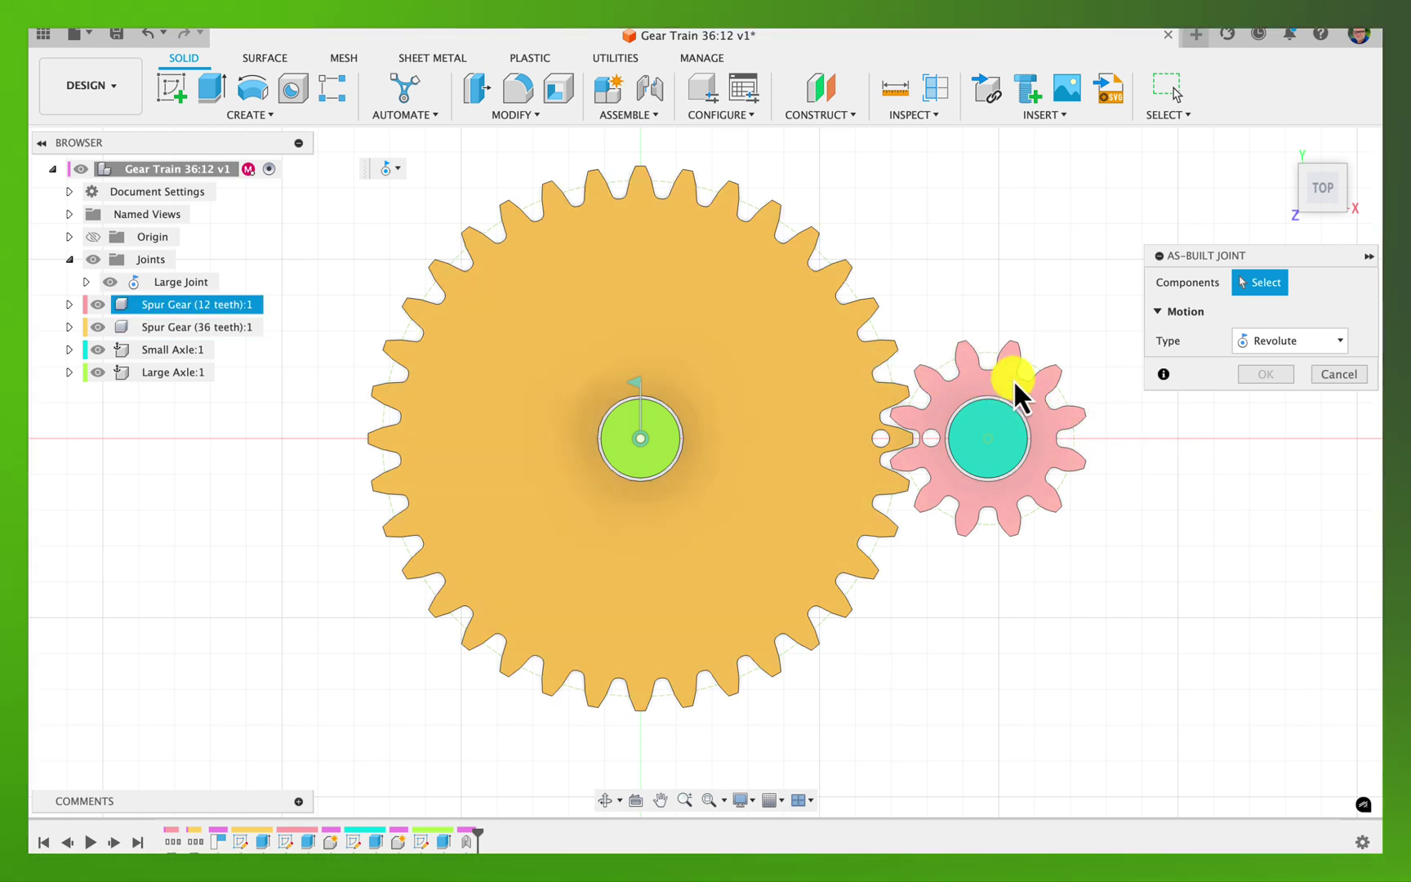
{"action": "left_click", "coordinate": [1034, 399]}
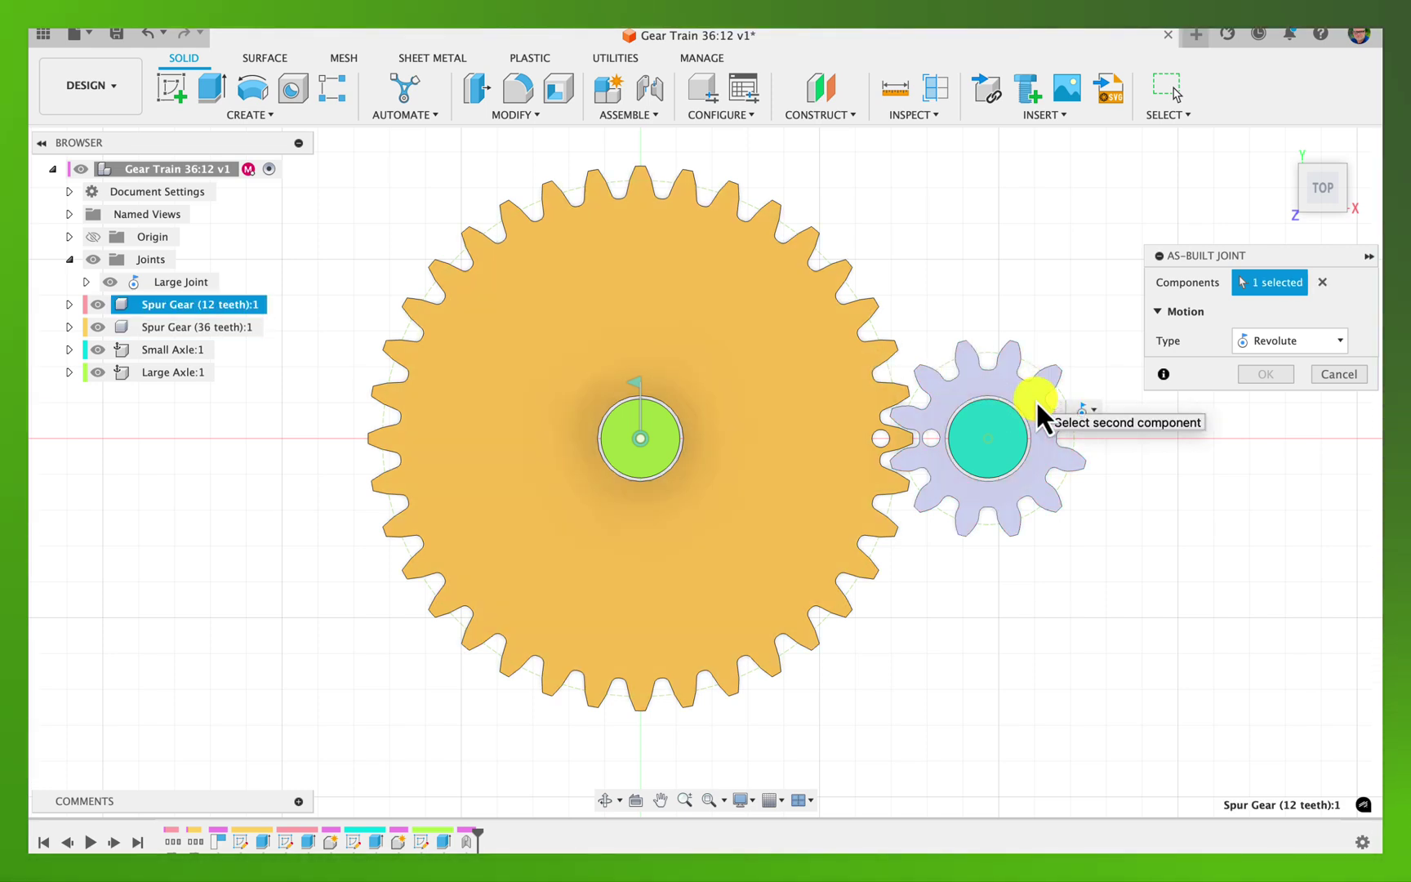
{"action": "left_click", "coordinate": [990, 431]}
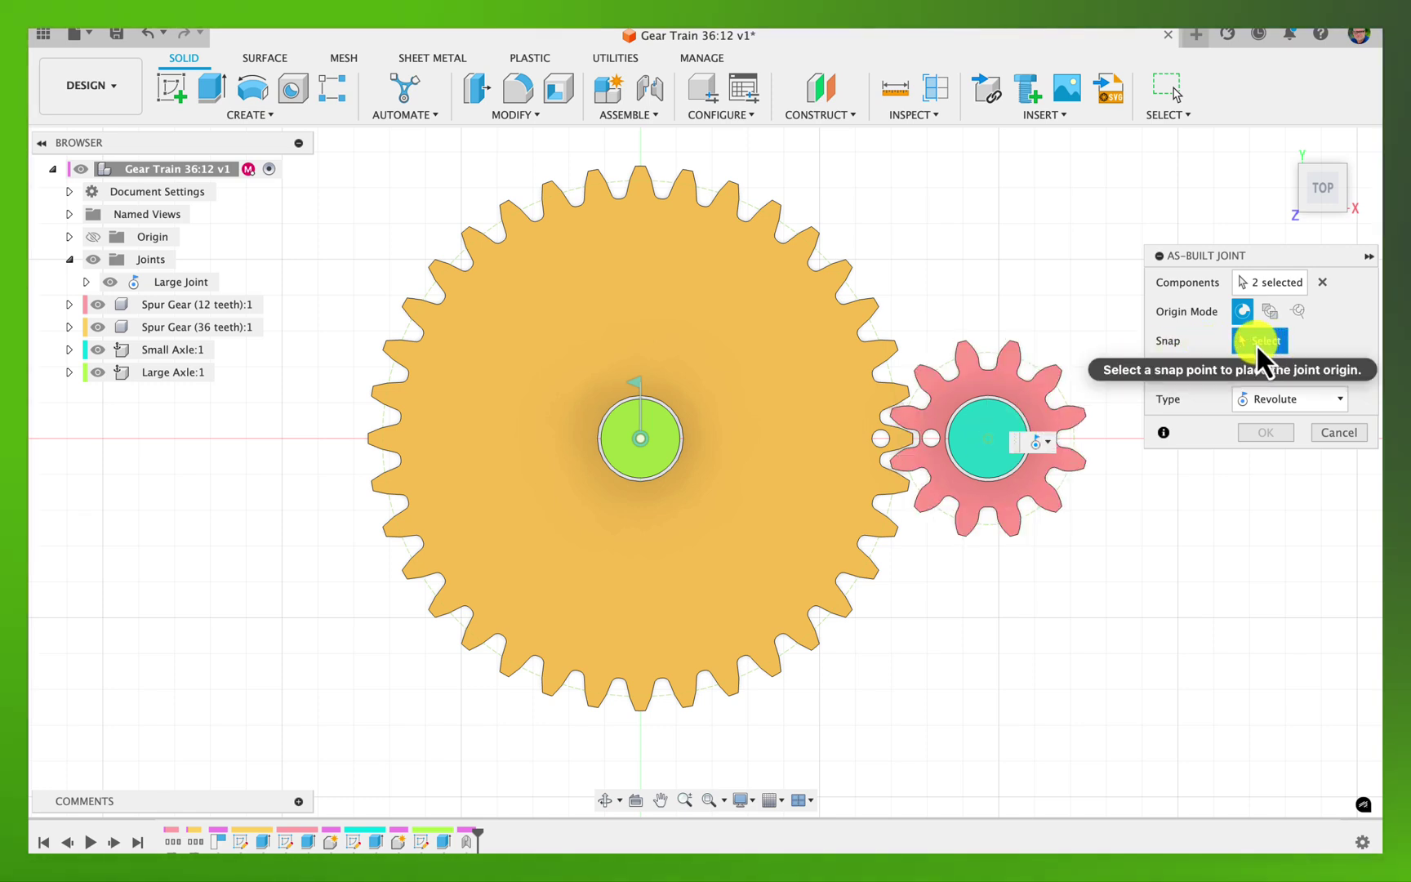
{"action": "left_click", "coordinate": [986, 437]}
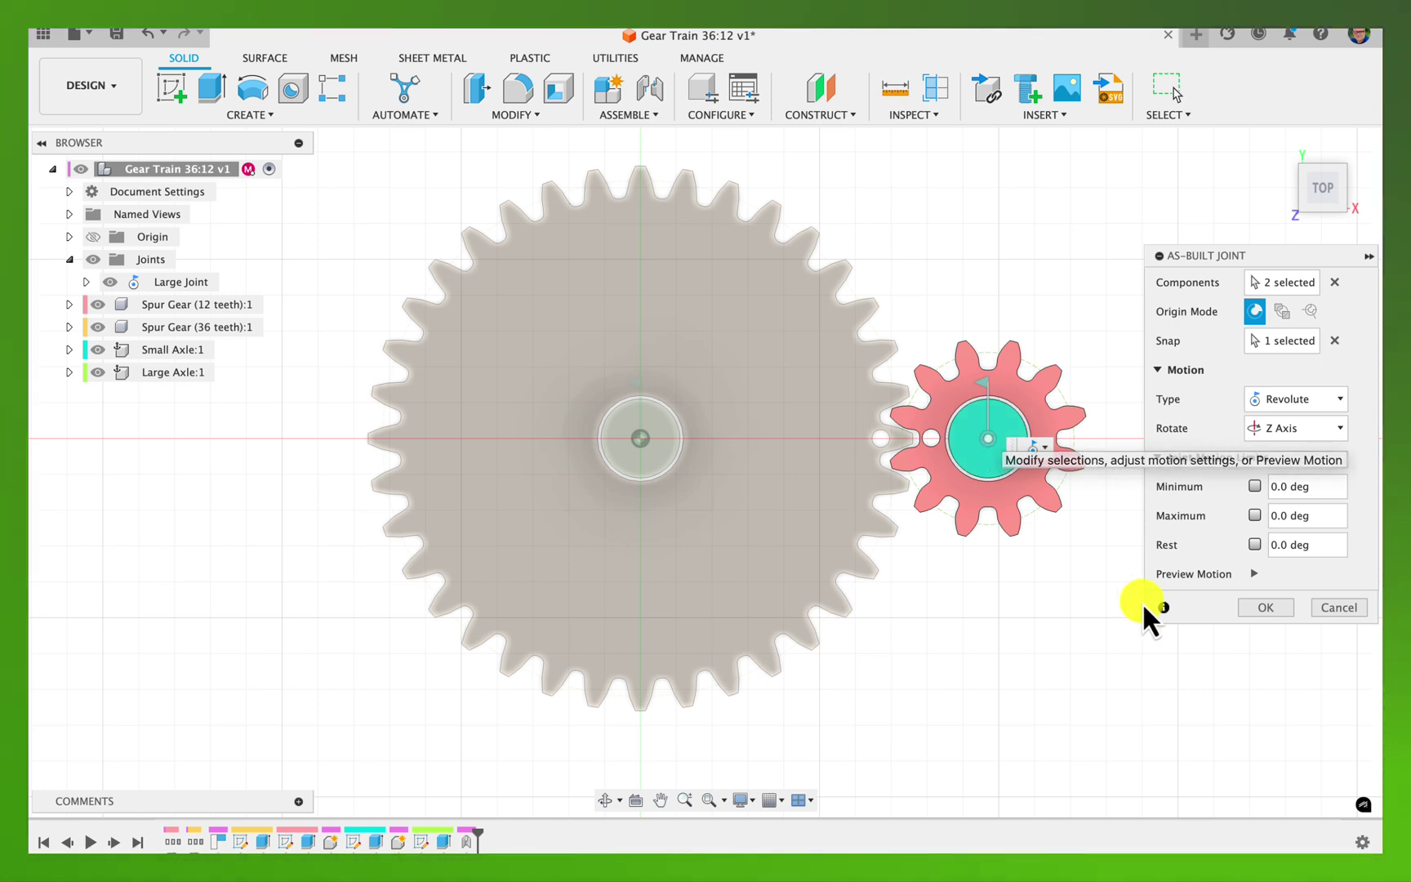
{"action": "left_click", "coordinate": [1256, 574]}
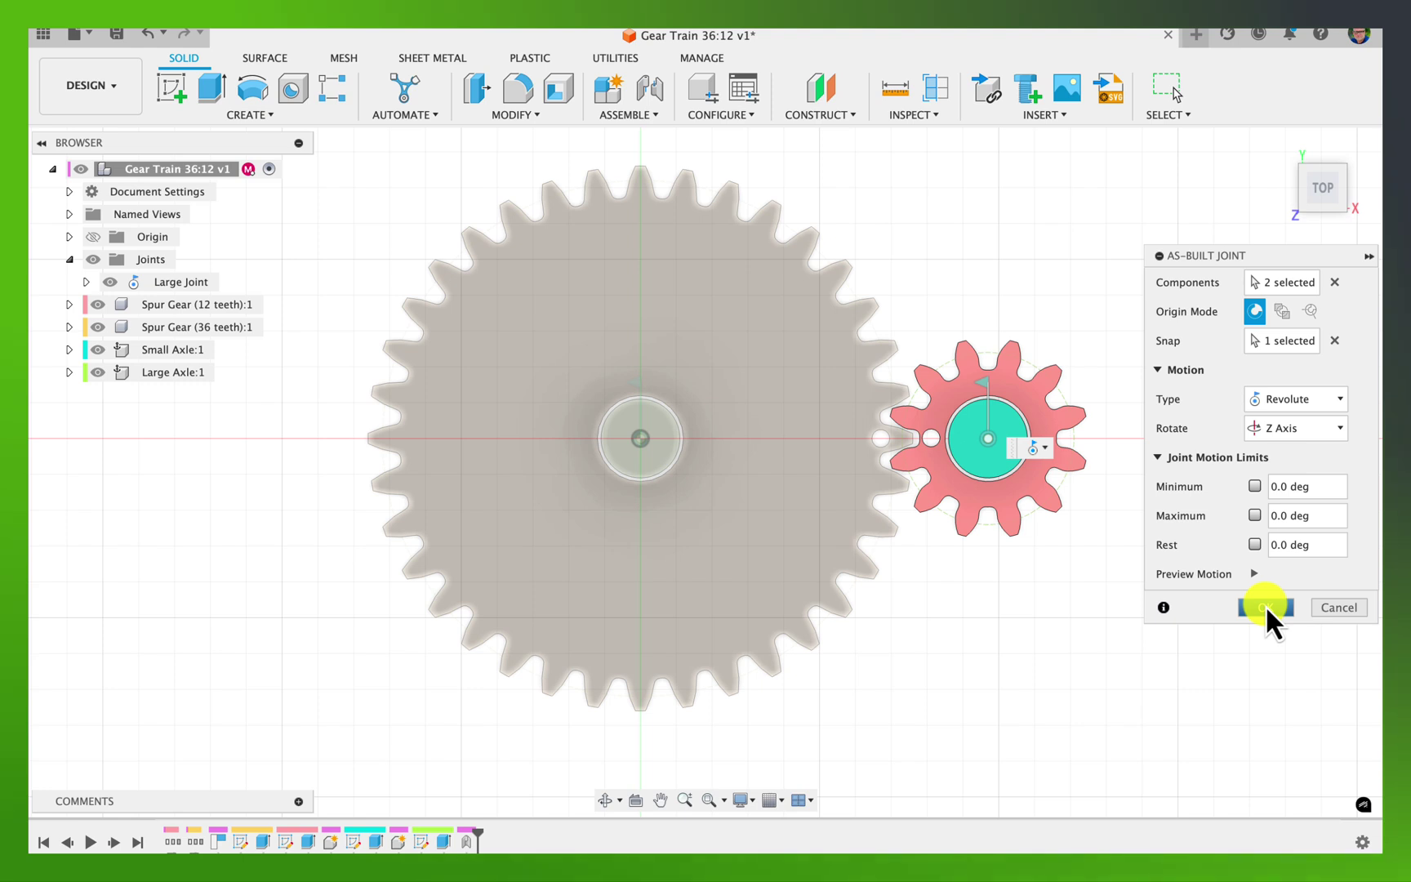
{"action": "left_click", "coordinate": [1264, 606]}
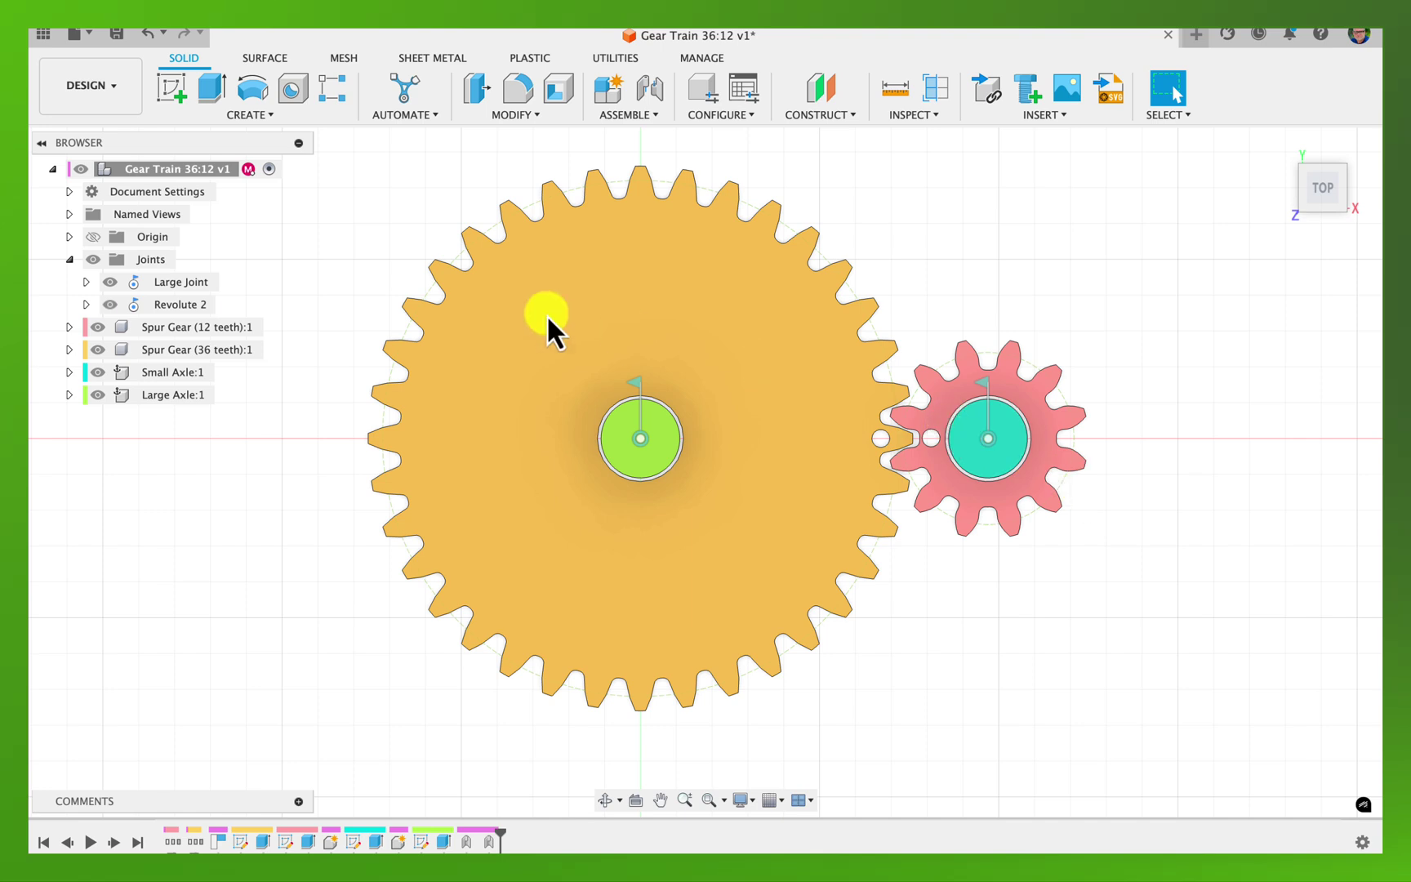
Rename the small gear's revolute joint as Small Joint.
{"action": "right_click", "coordinate": [178, 308]}
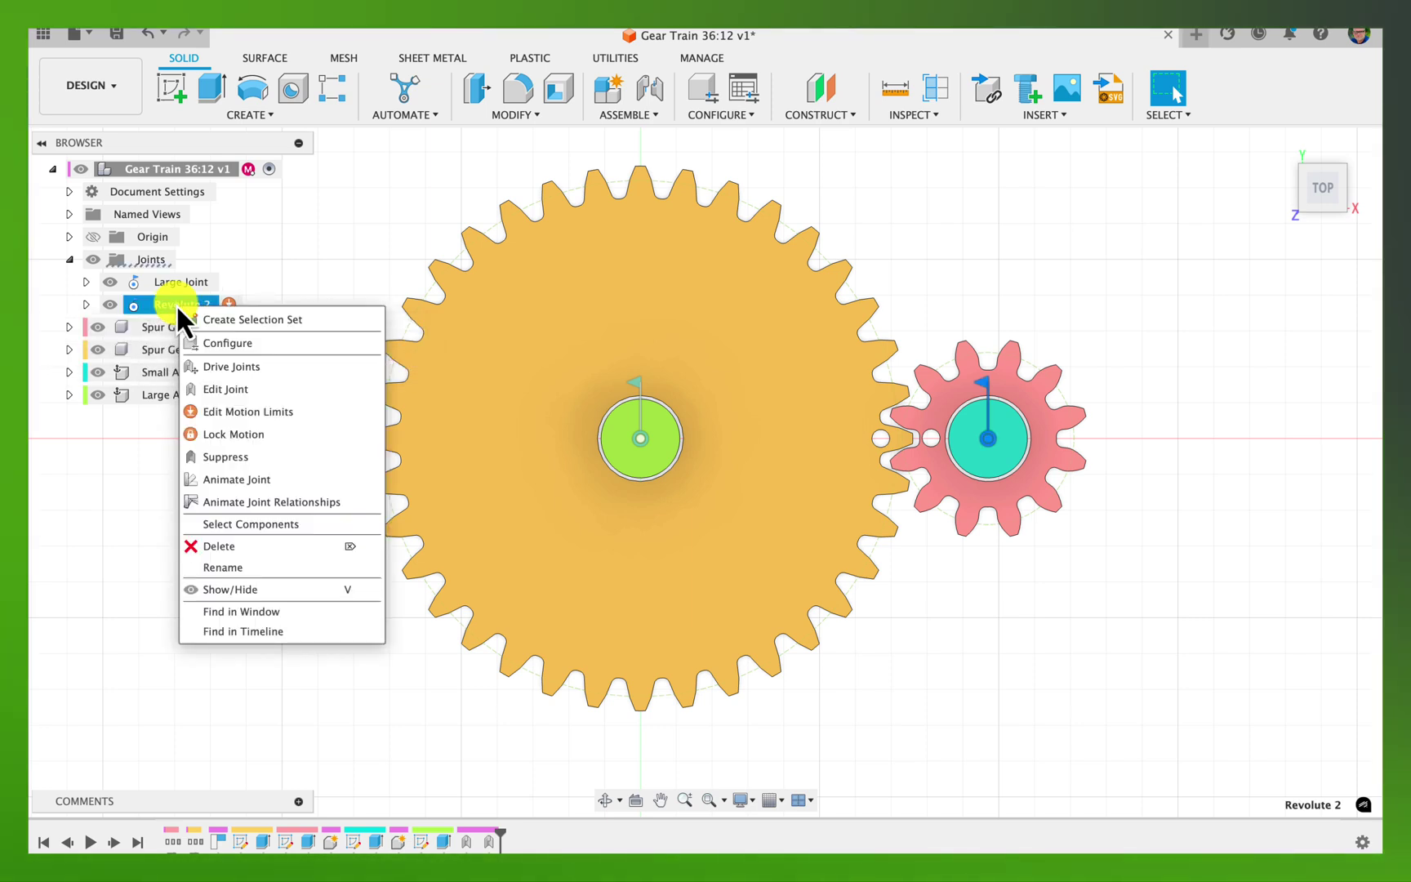
{"action": "left_click", "coordinate": [259, 566]}
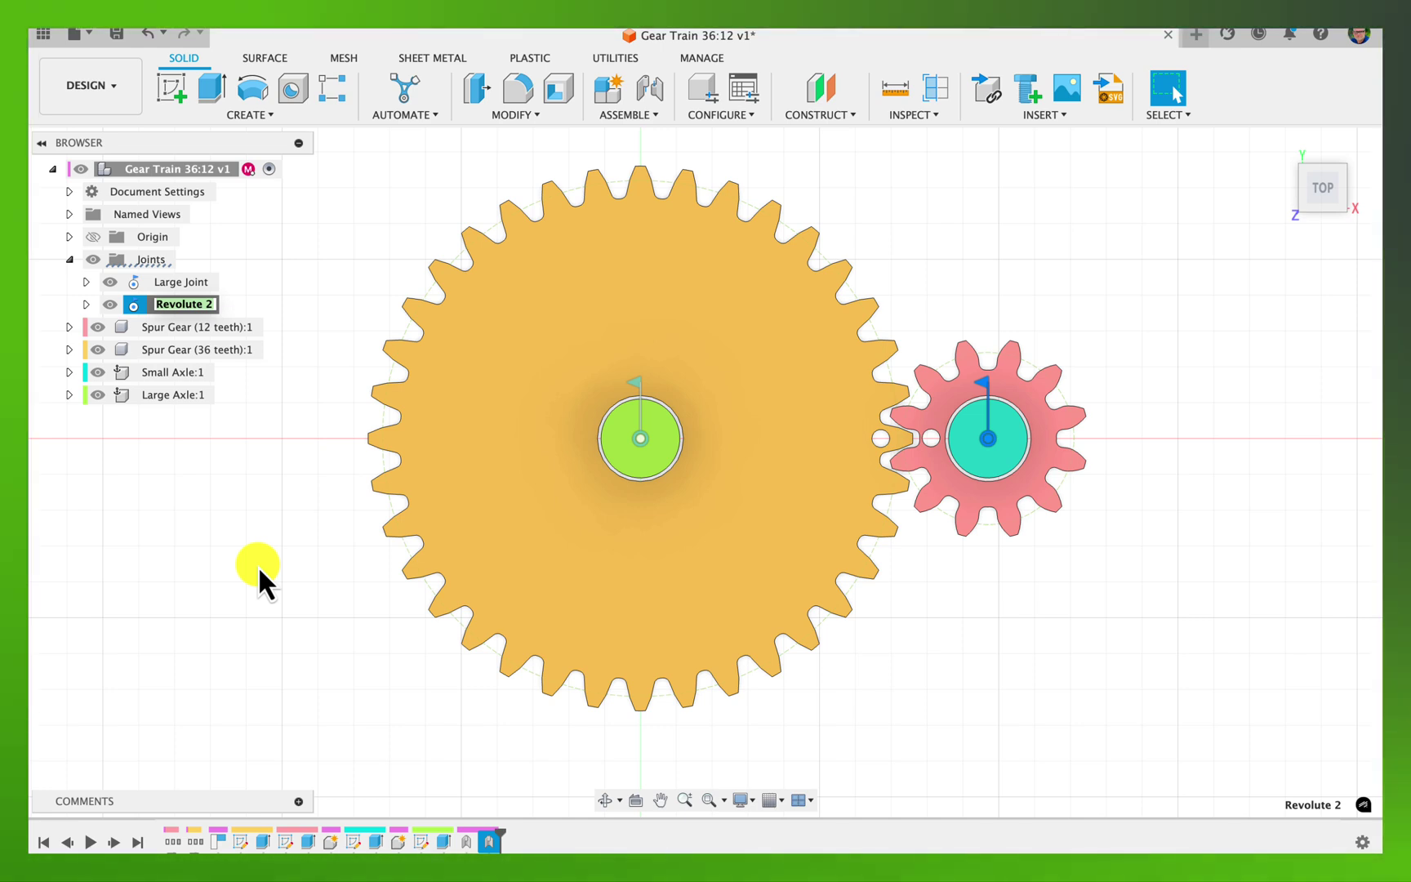
{"action": "type", "text": "Small Joint"}
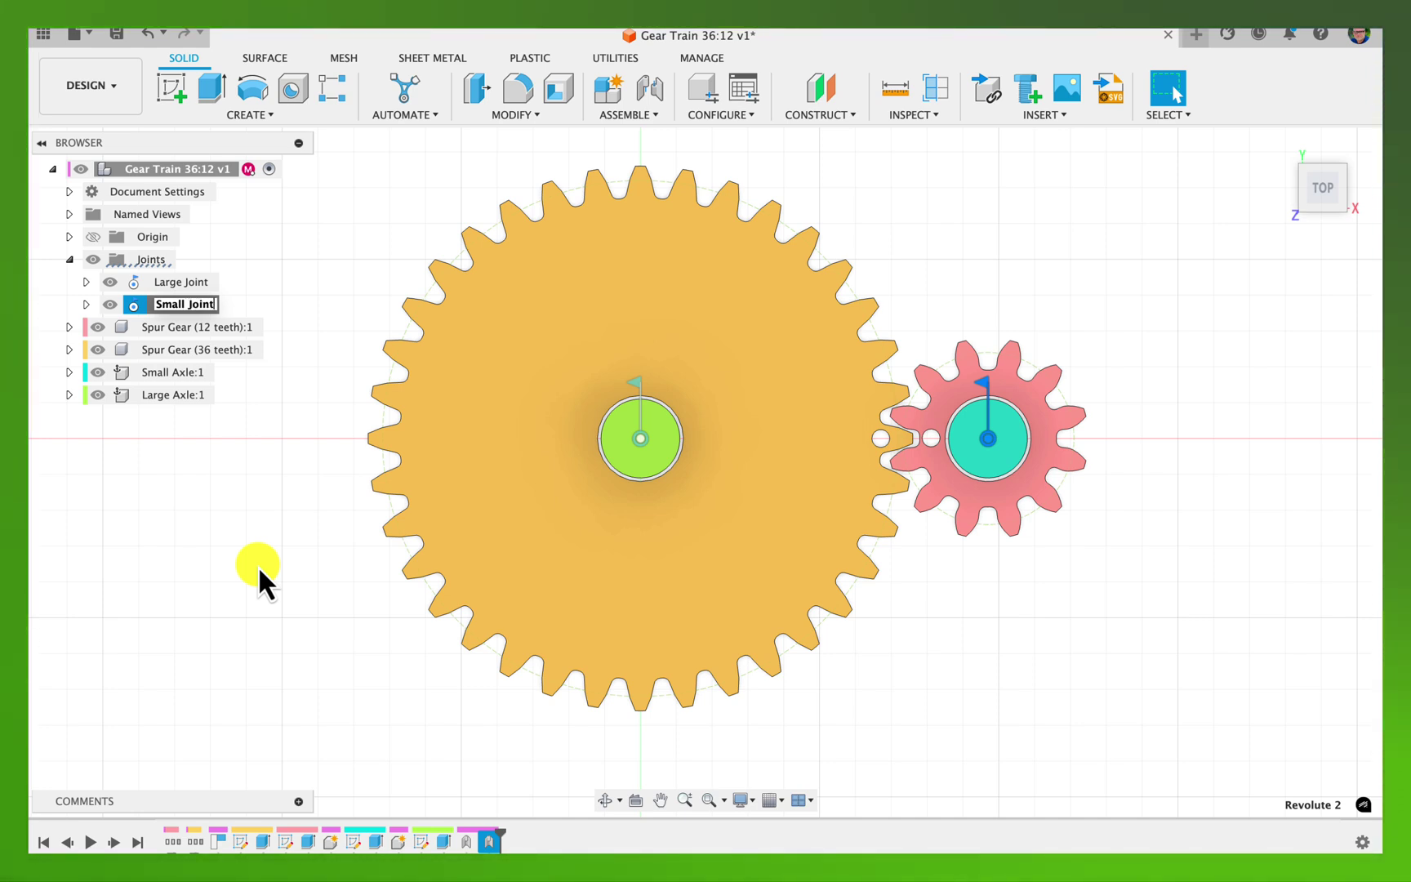
{"action": "key", "text": "Return"}
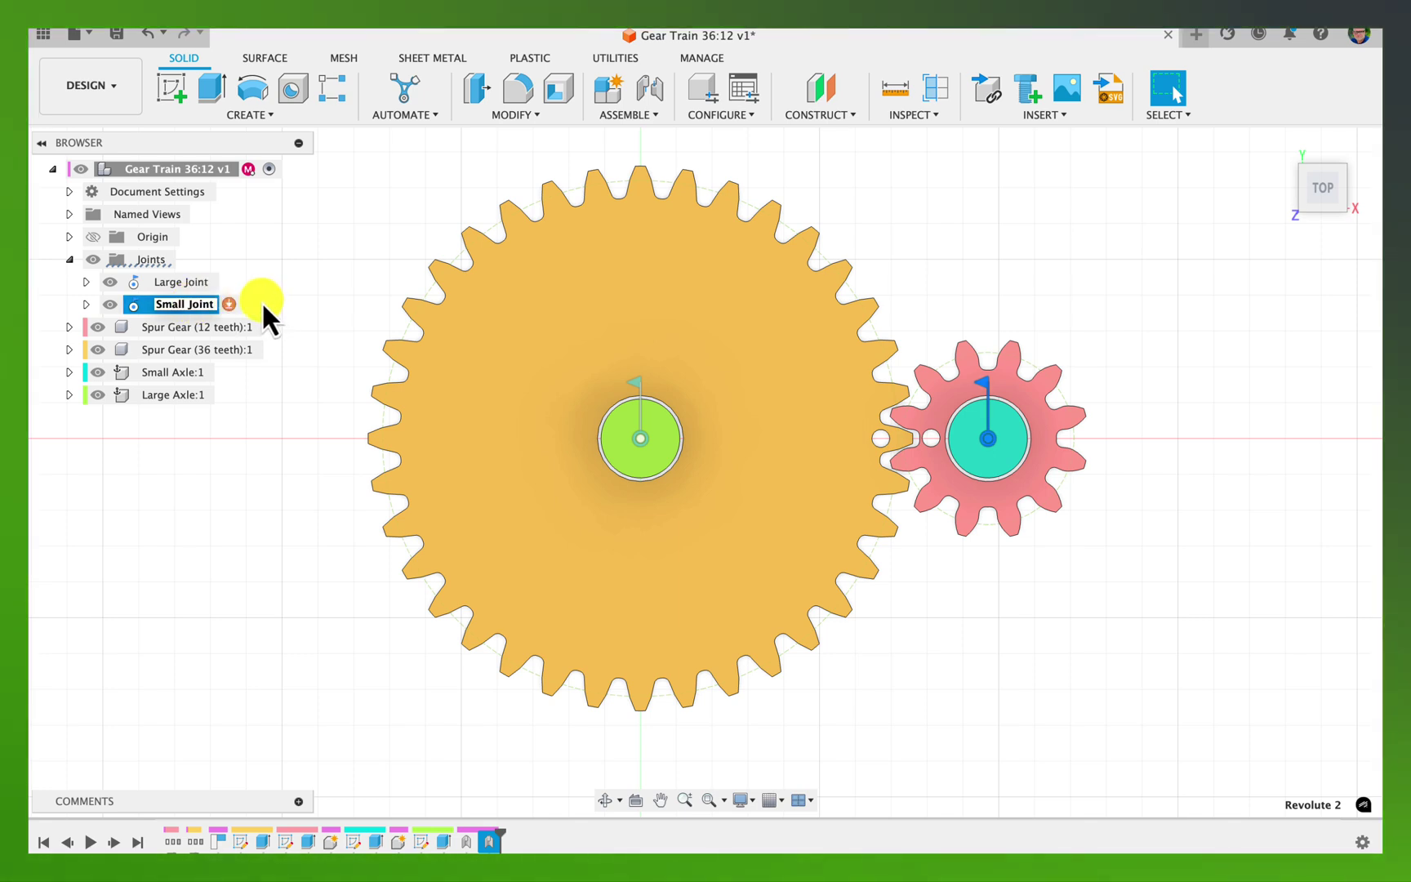
{"action": "key", "text": "Return"}
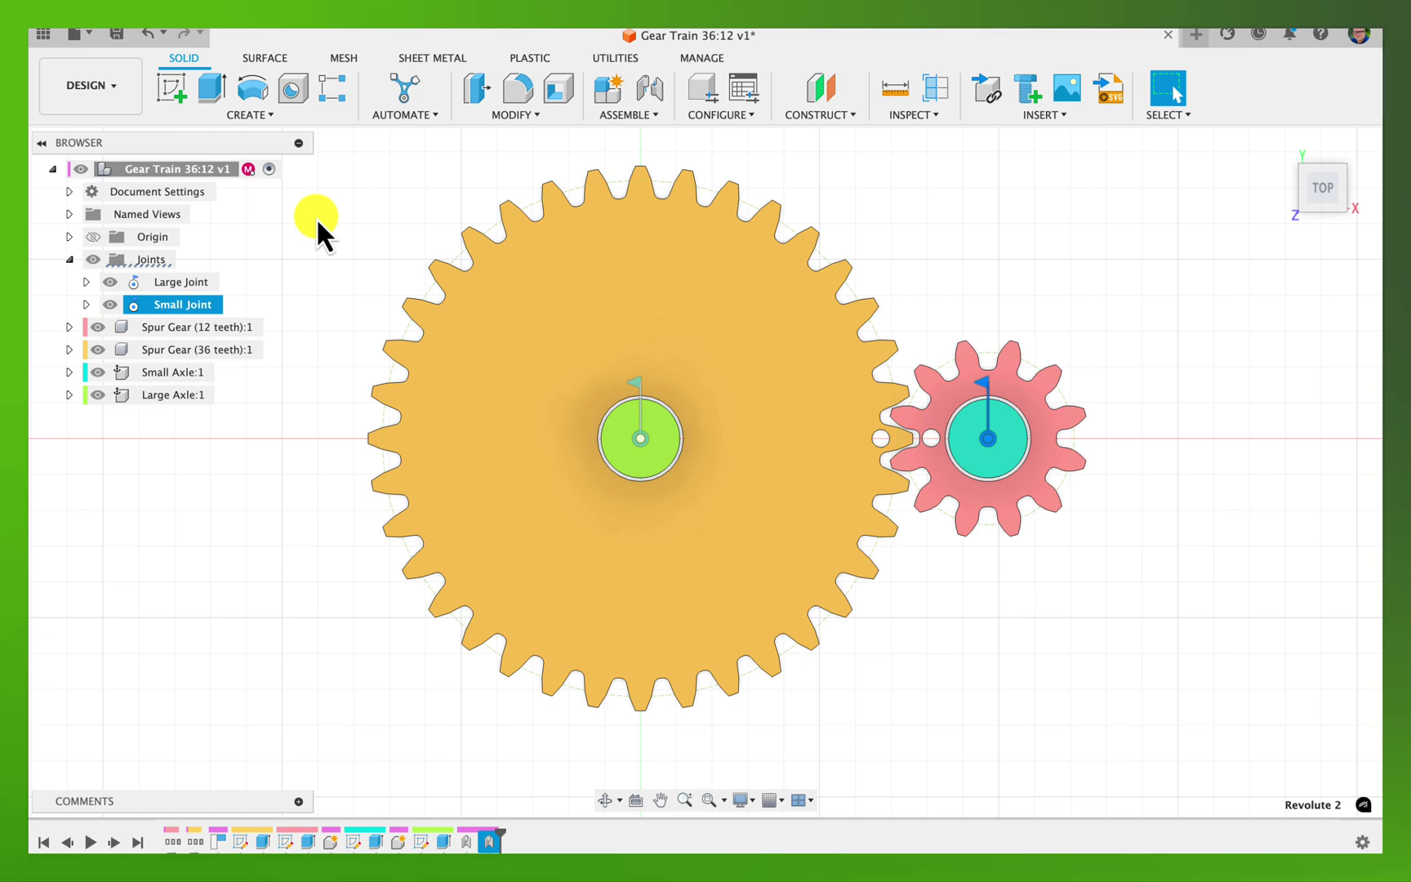
{"action": "left_click", "coordinate": [609, 123]}
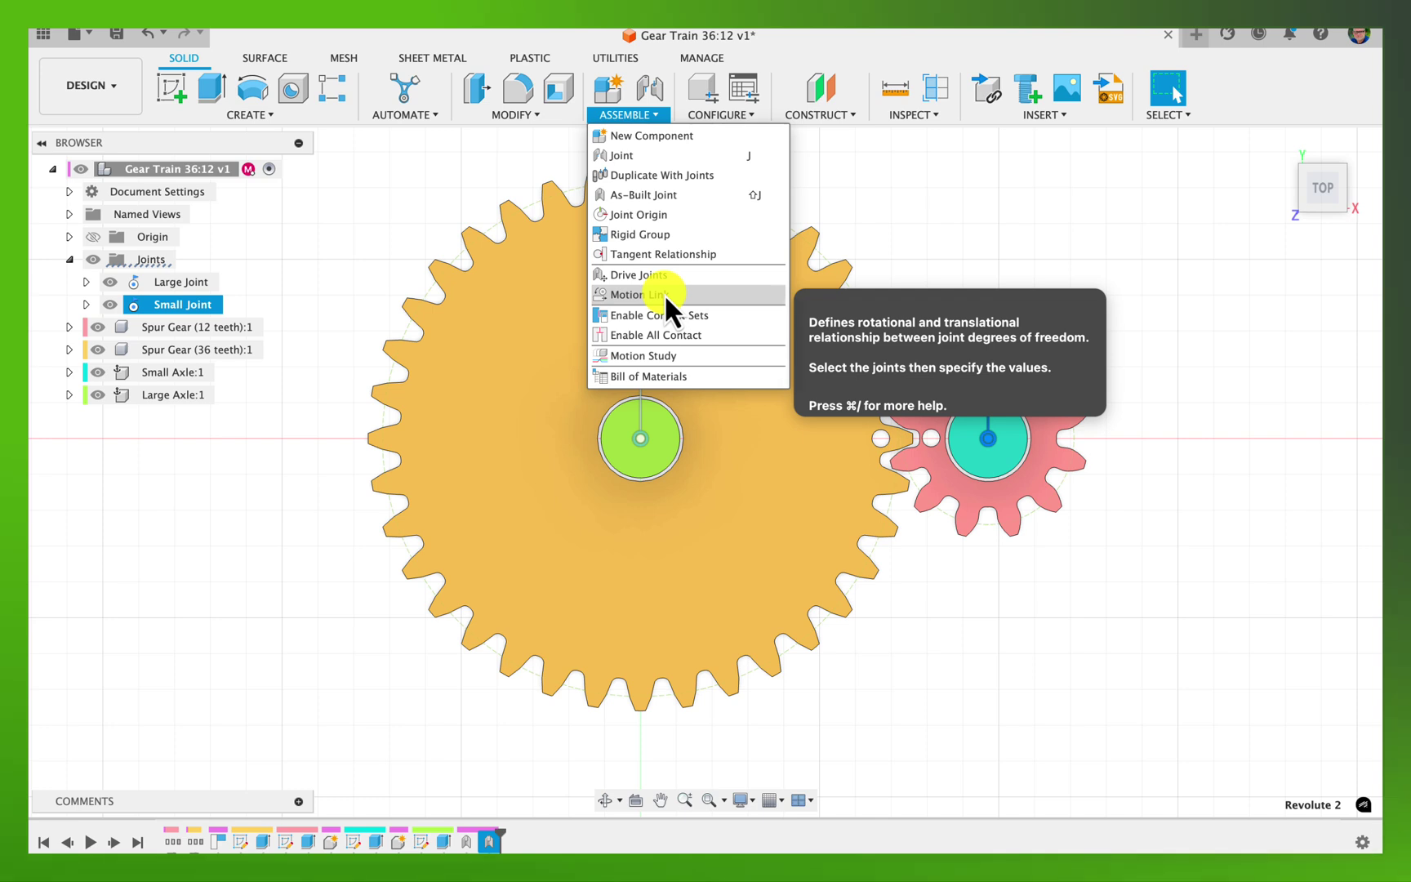
{"action": "left_click", "coordinate": [664, 294]}
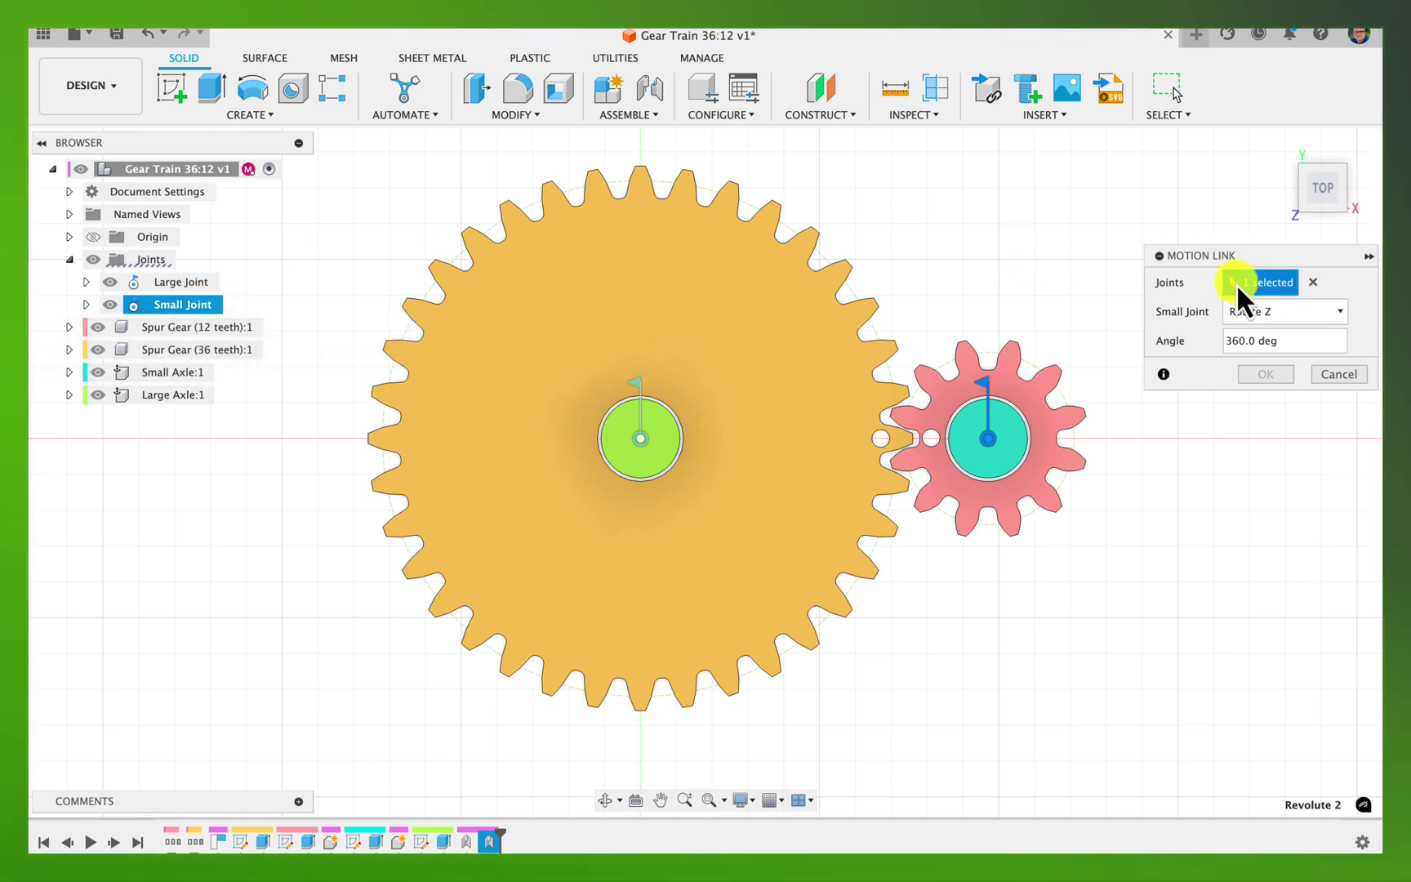
{"action": "left_click", "coordinate": [1344, 363]}
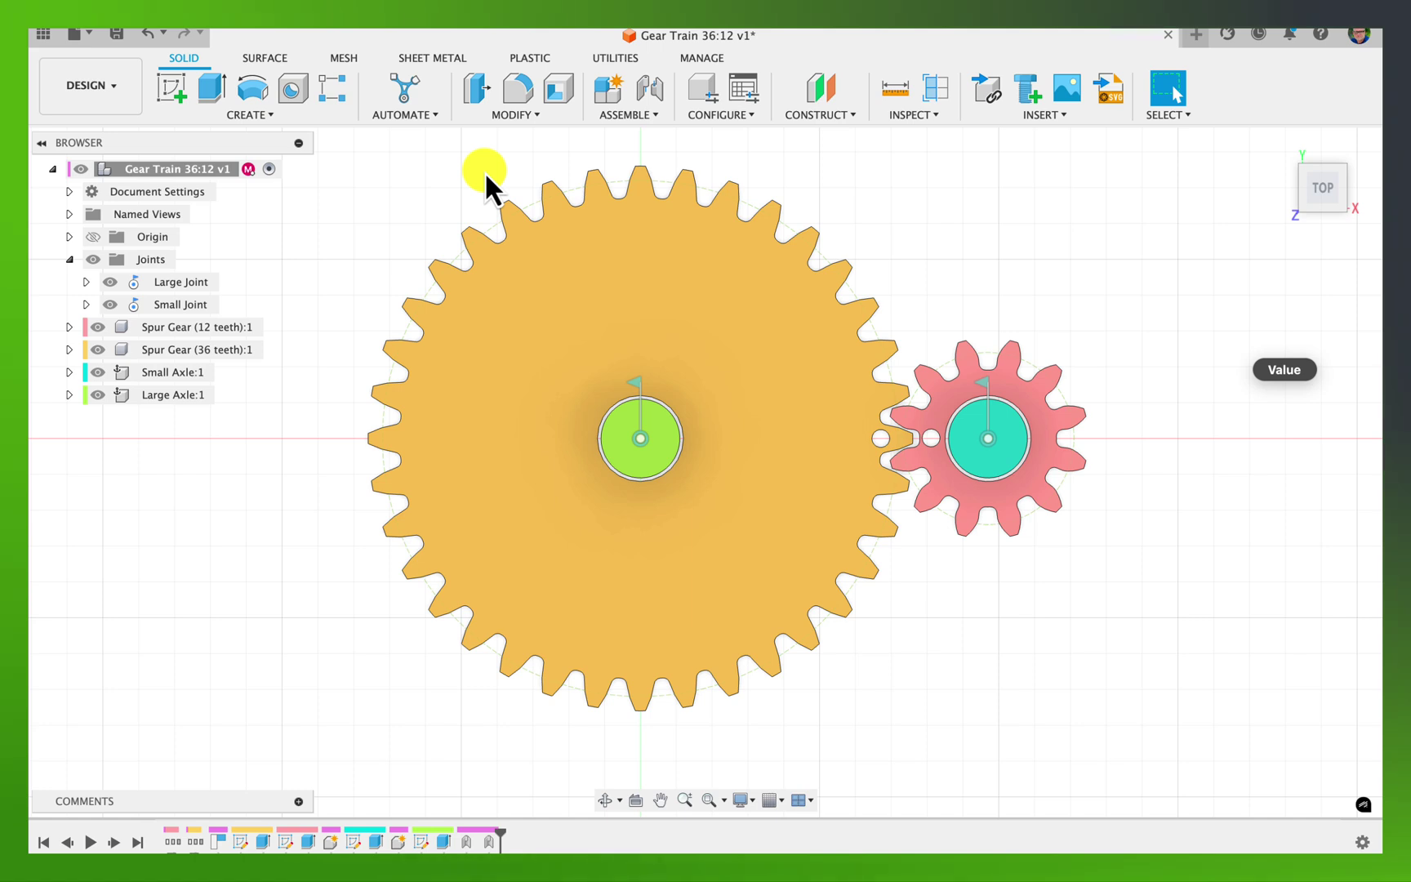
Start a Motion Link between Large Joint and Small Joint.
{"action": "left_click", "coordinate": [200, 306]}
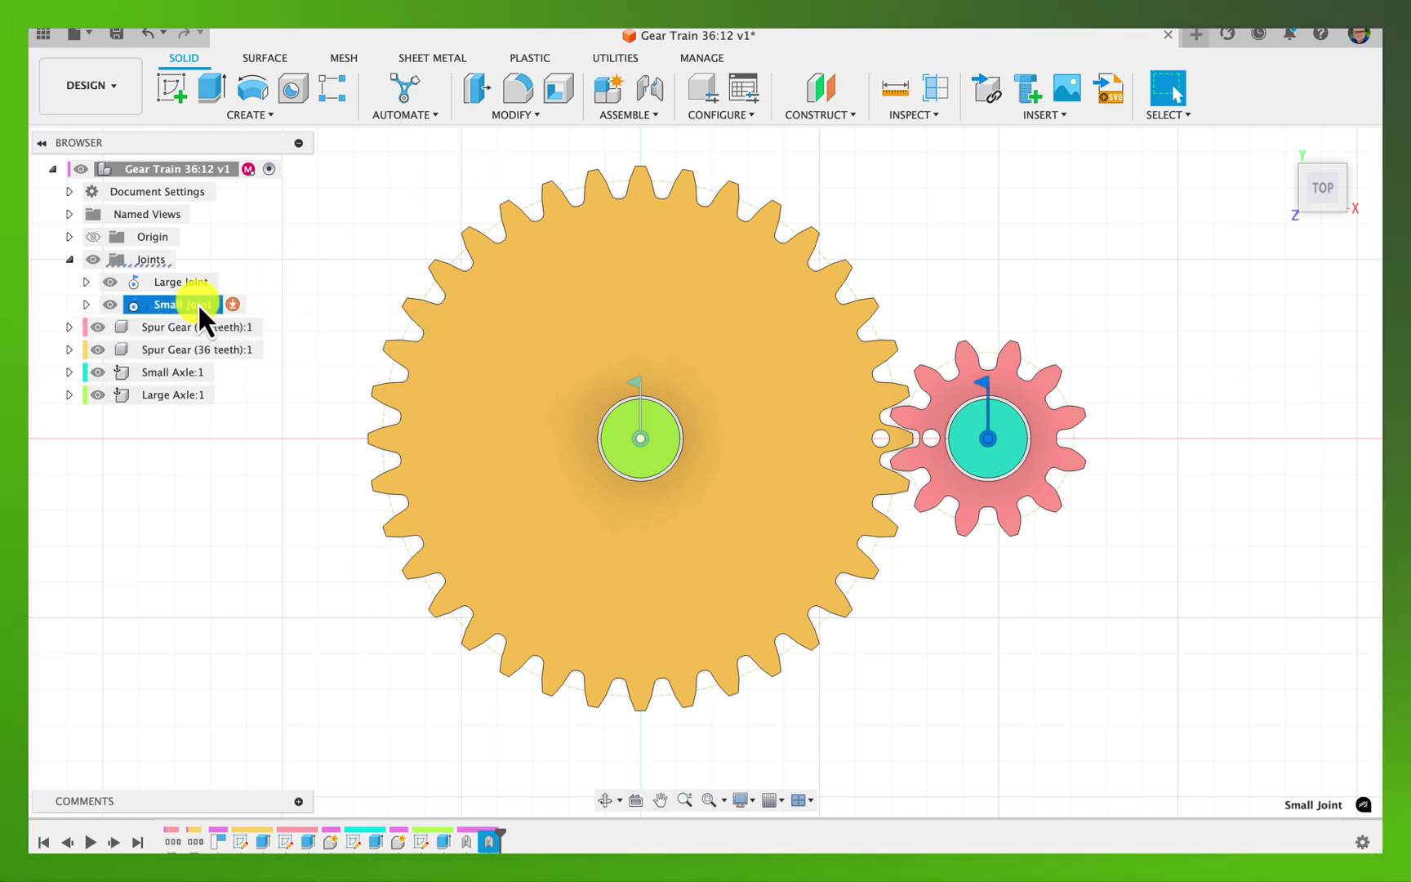
{"action": "key", "text": "Escape"}
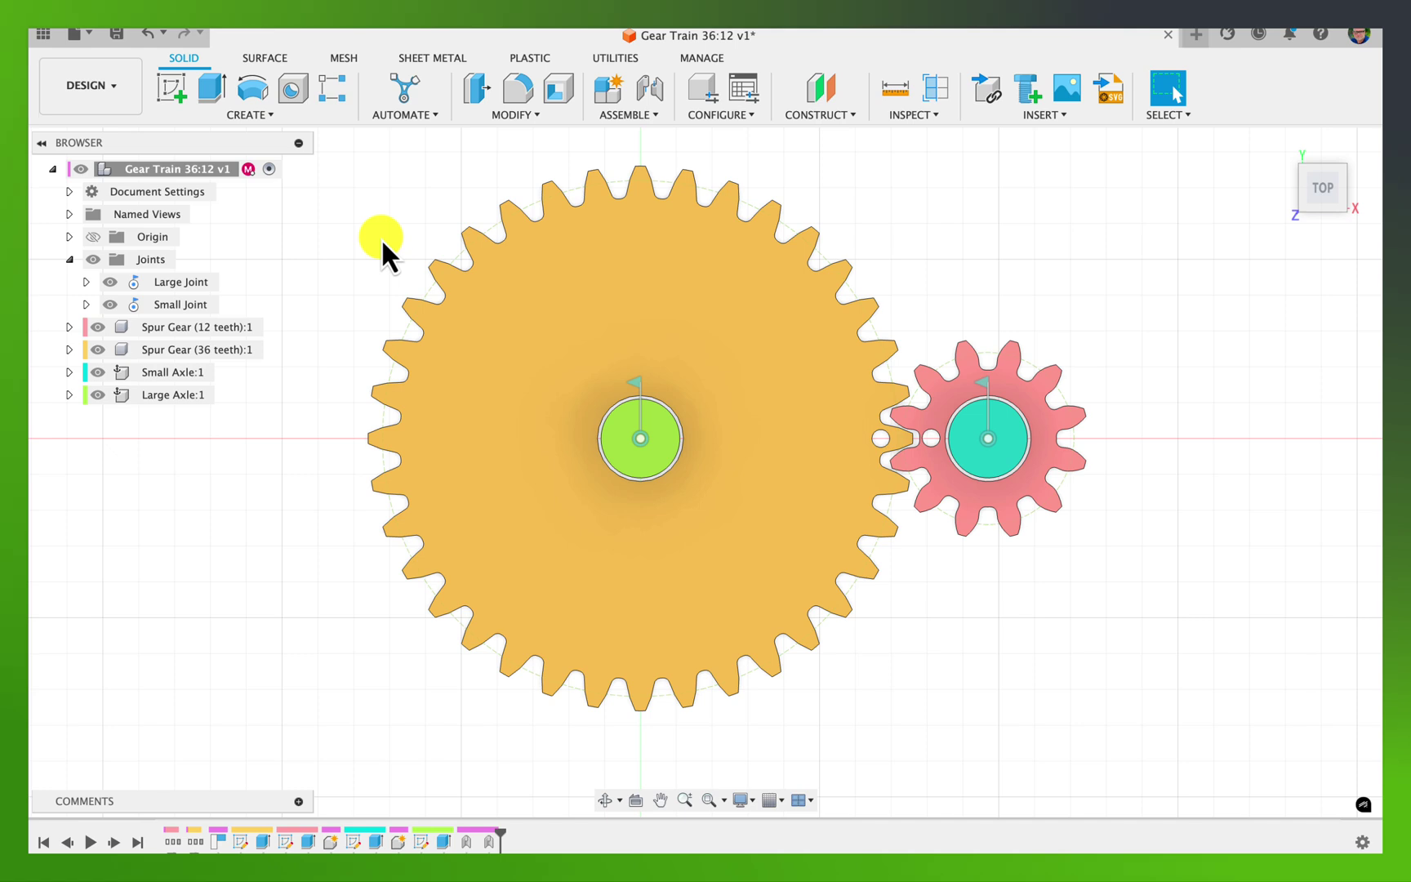
{"action": "left_click", "coordinate": [622, 113]}
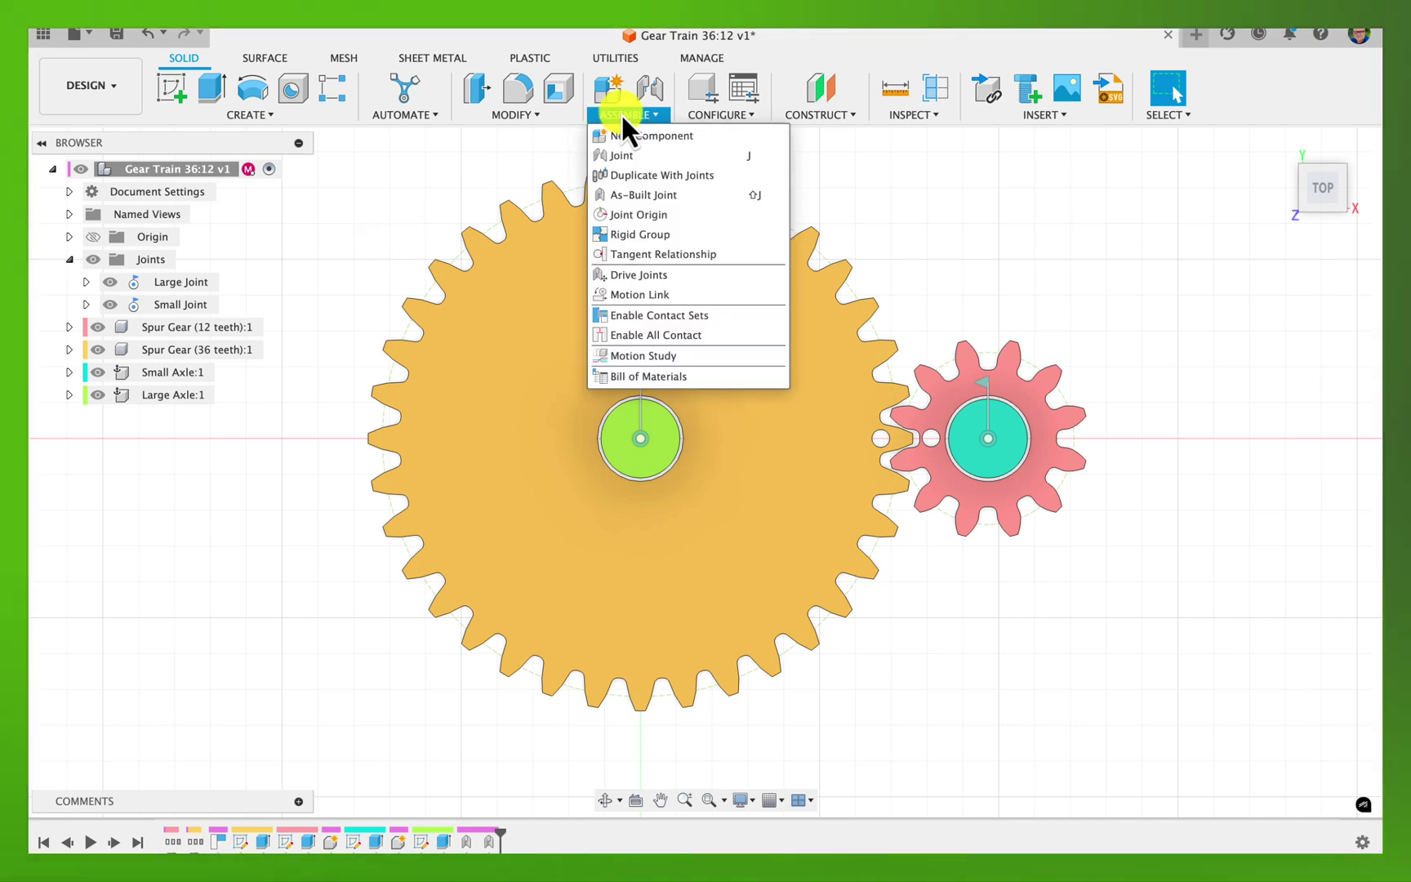
{"action": "left_click", "coordinate": [668, 290]}
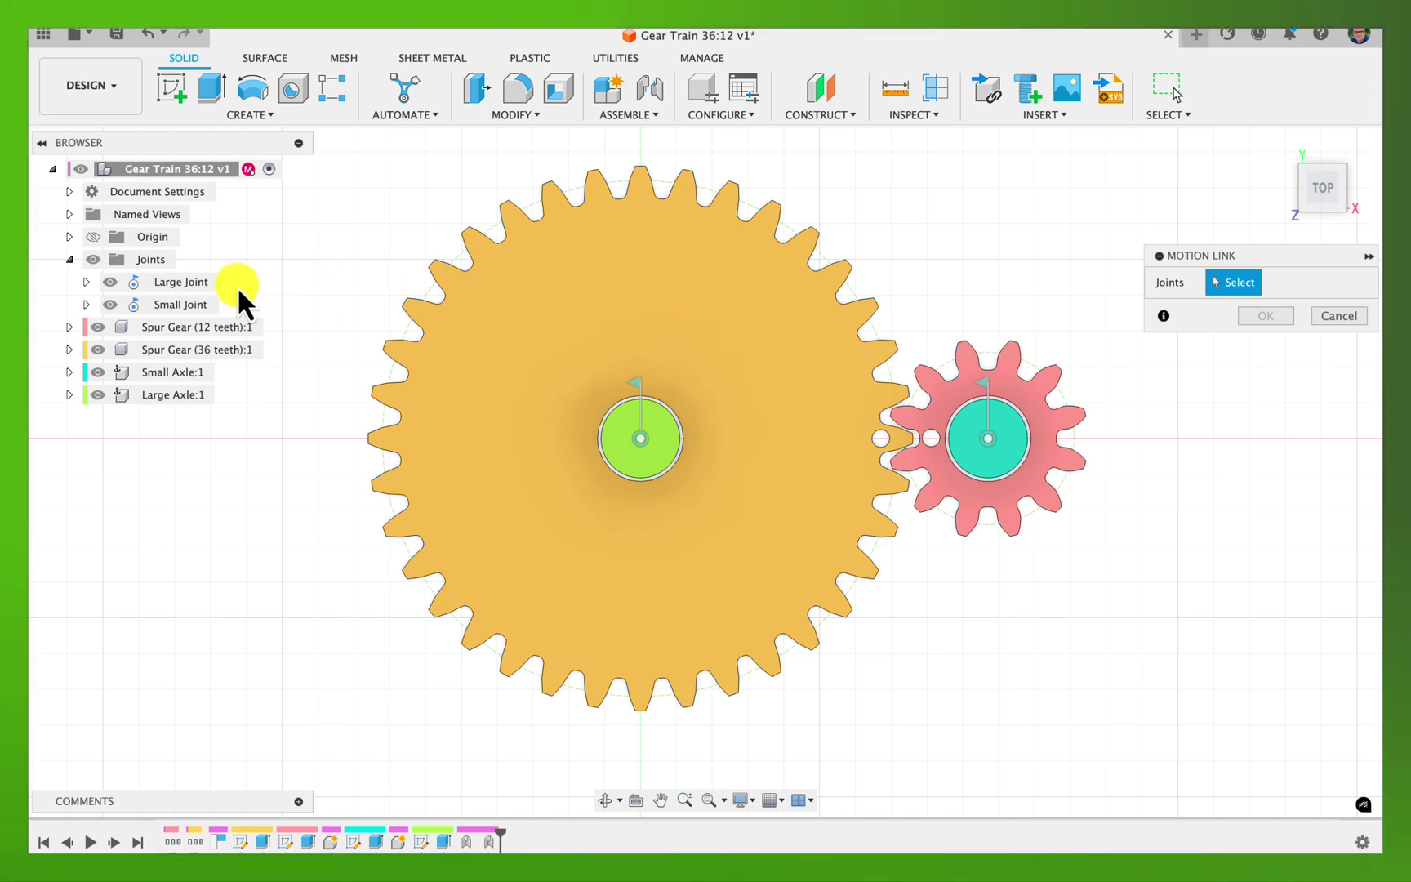
{"action": "left_click", "coordinate": [187, 282]}
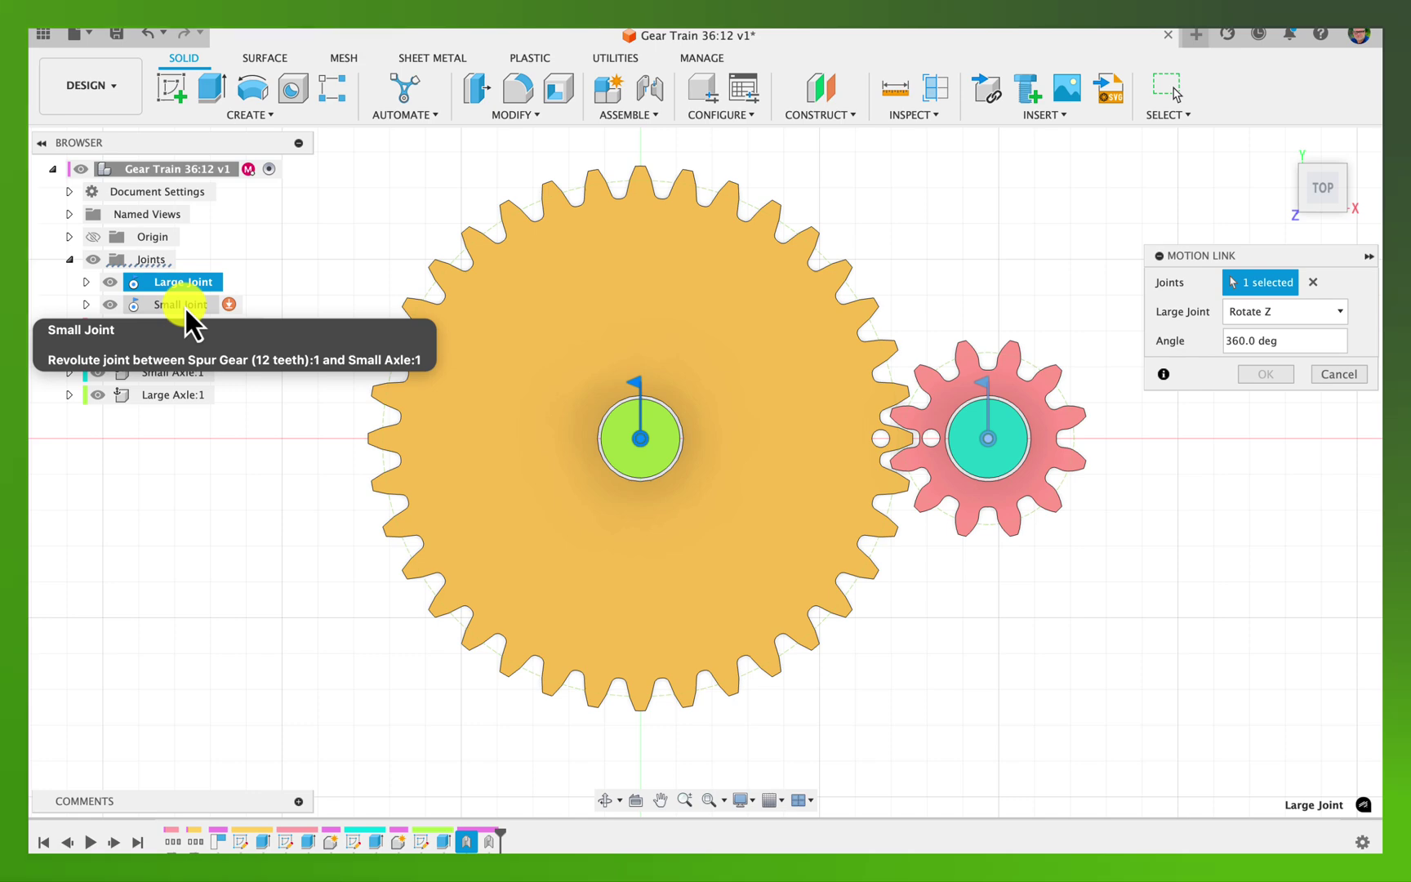
{"action": "left_click", "coordinate": [184, 306]}
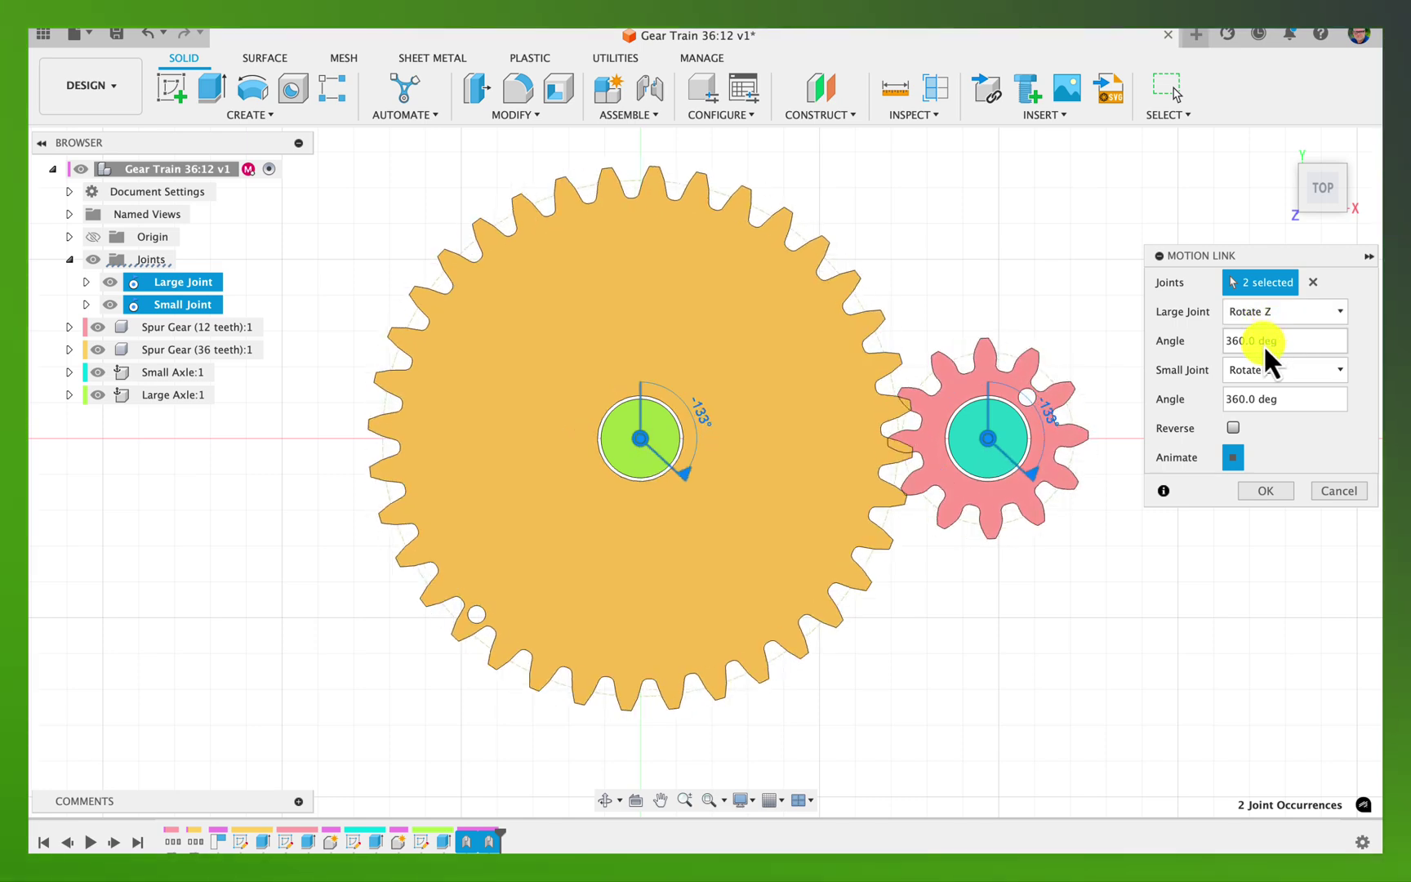
Set the motion link angles to 12 for Large Joint and 36 for Small Joint.
{"action": "left_click_drag", "start_coordinate": [1286, 341], "coordinate": [1216, 340]}
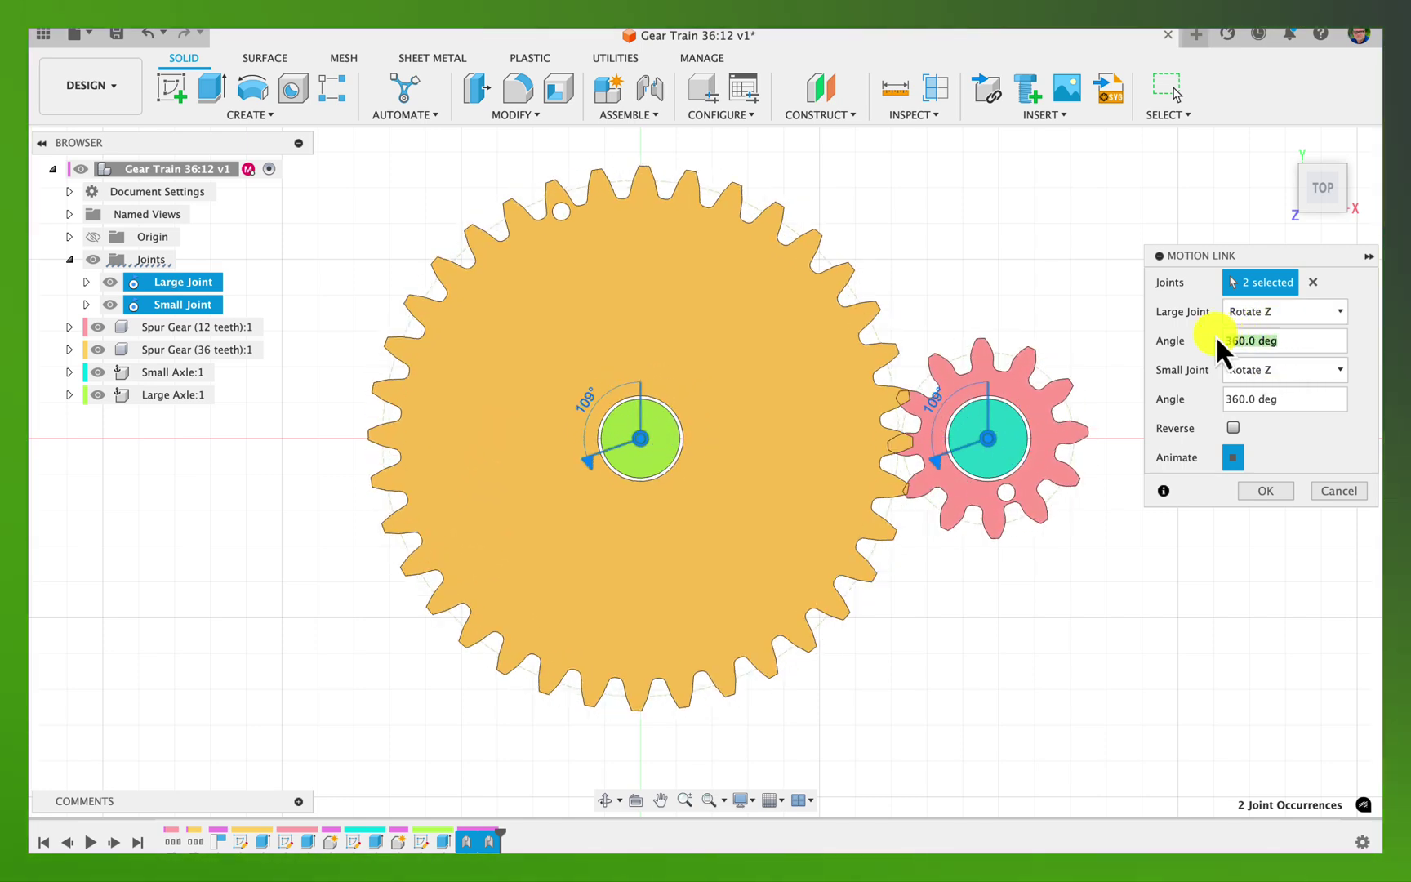
{"action": "type", "text": "12"}
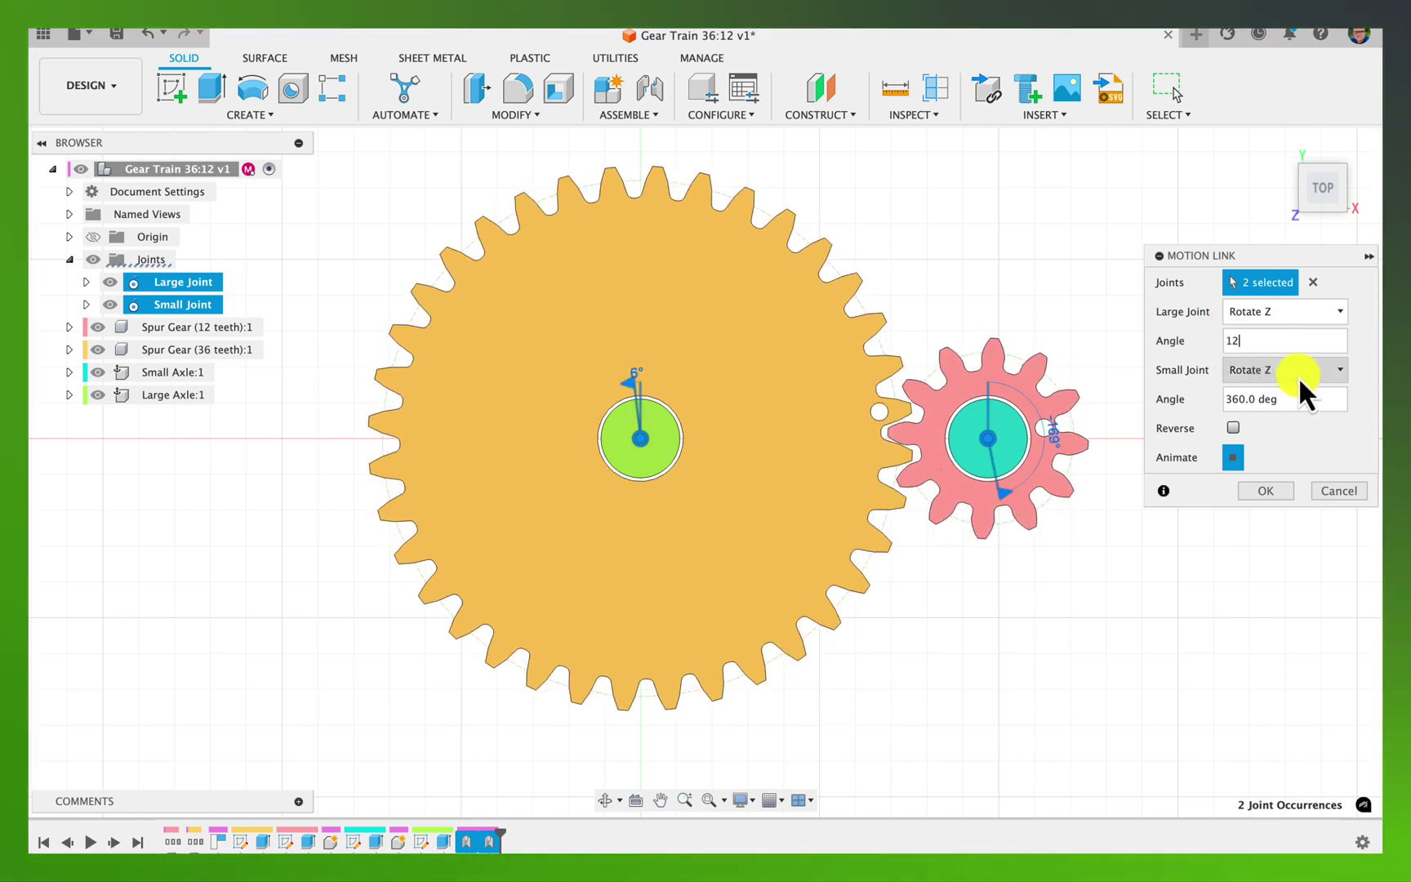
{"action": "left_click_drag", "start_coordinate": [1291, 398], "coordinate": [1213, 396]}
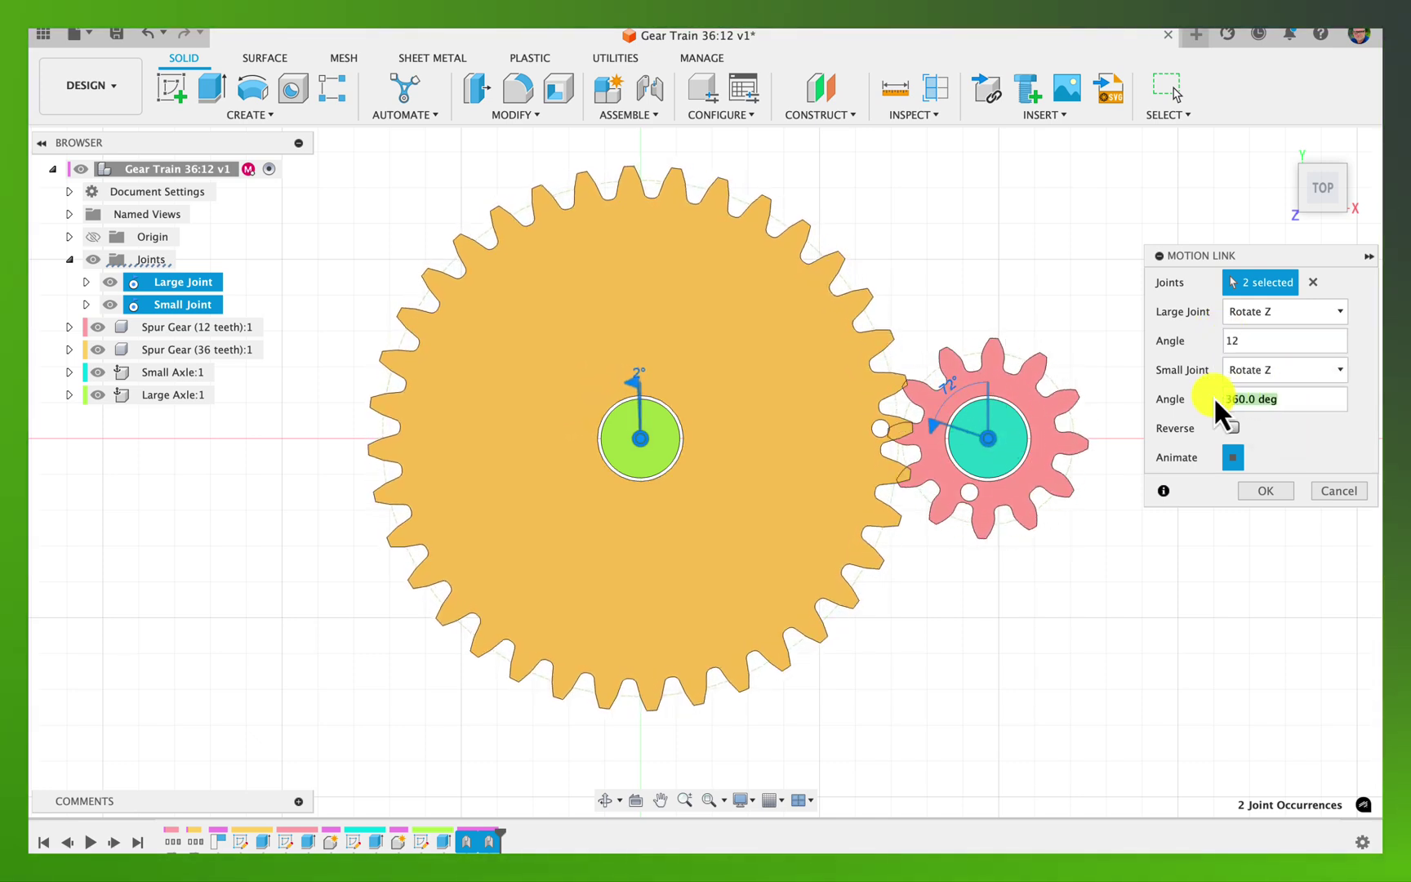
{"action": "type", "text": "36"}
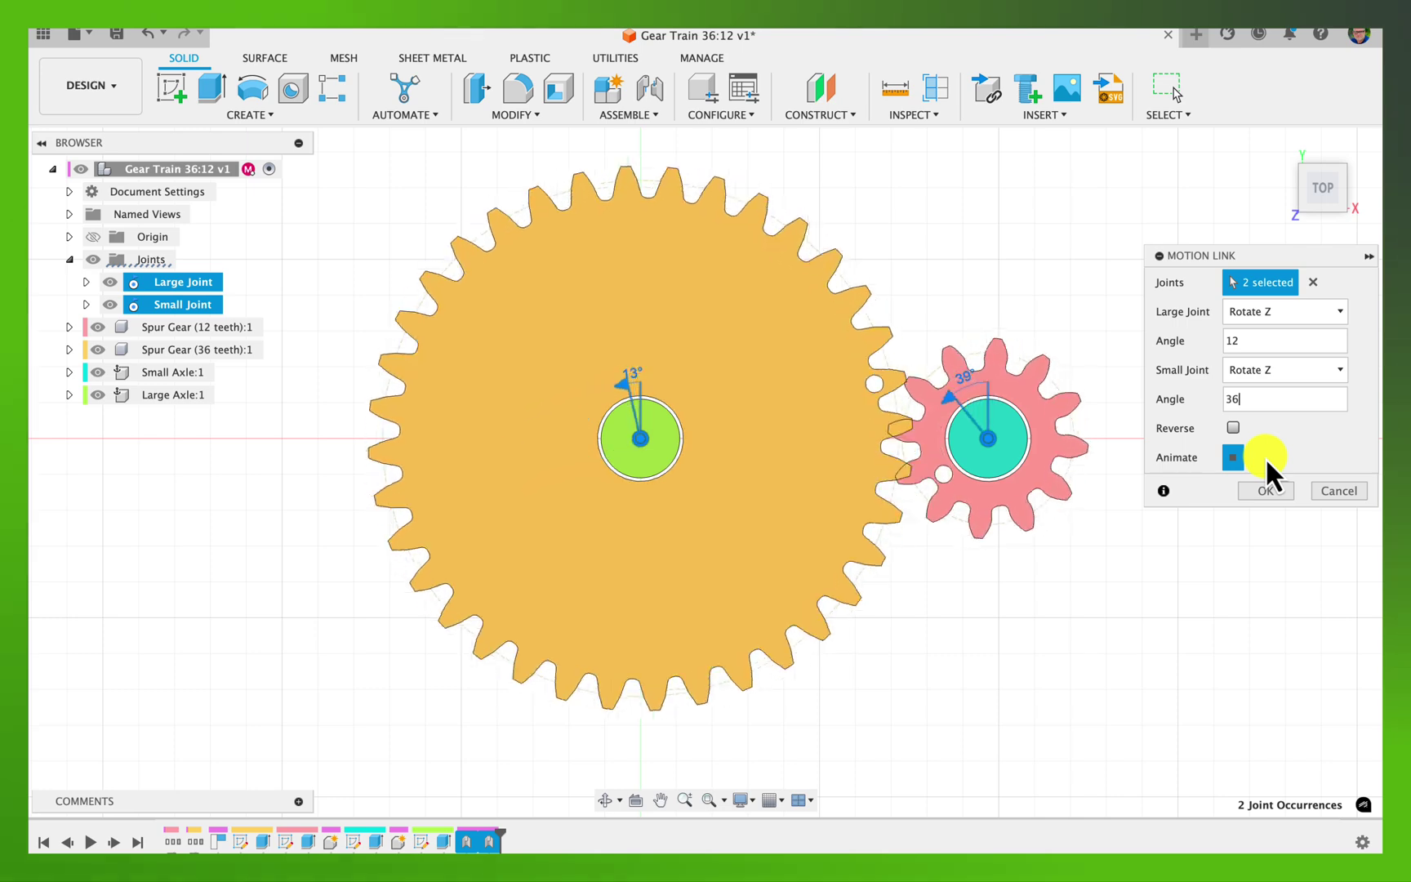
Reverse the linked rotation direction, restart the motion preview, and accept the motion link.
{"action": "left_click", "coordinate": [1233, 428]}
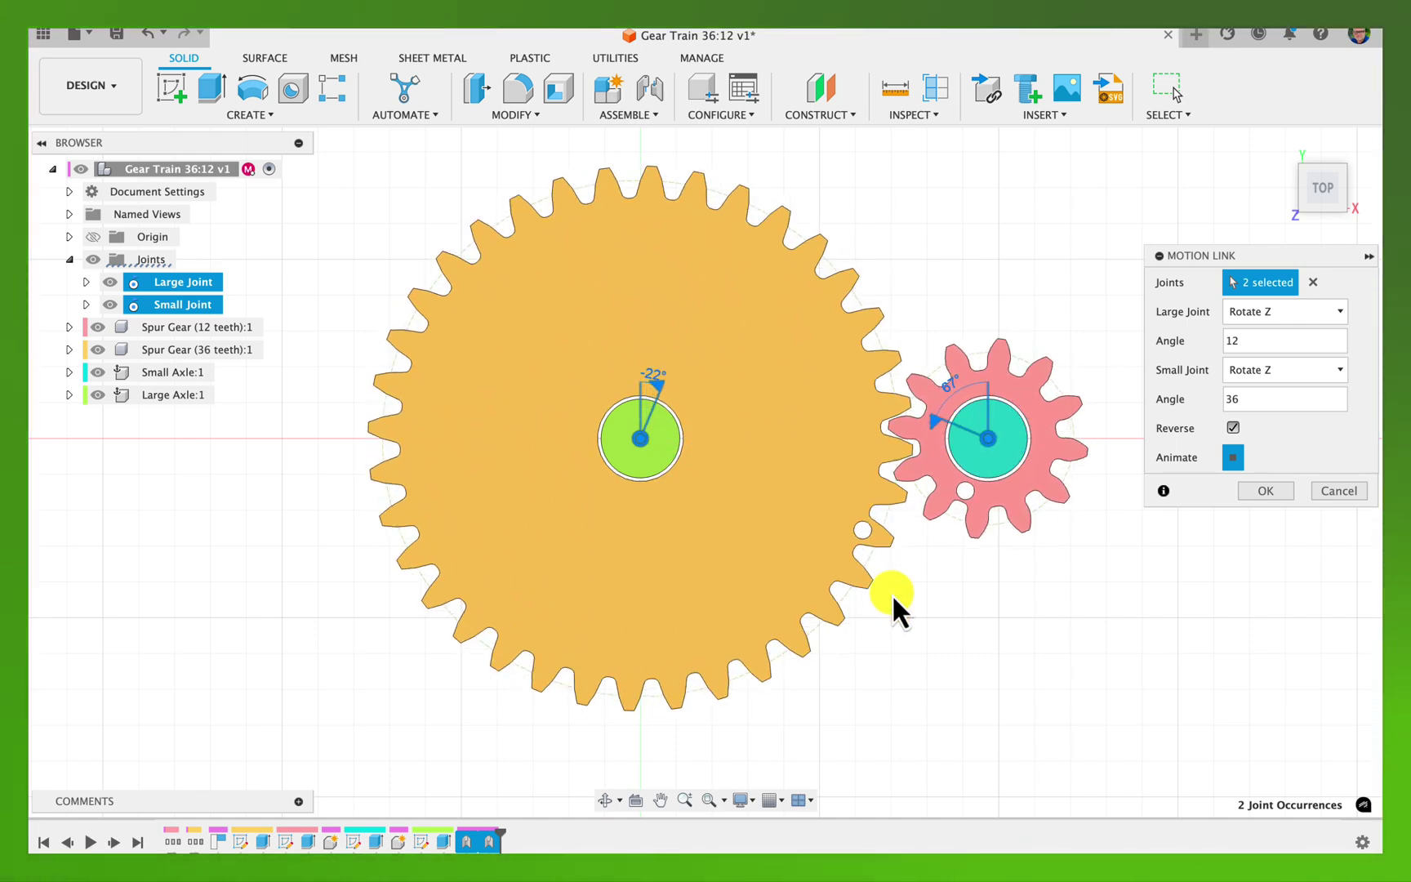
{"action": "left_click", "coordinate": [1233, 458]}
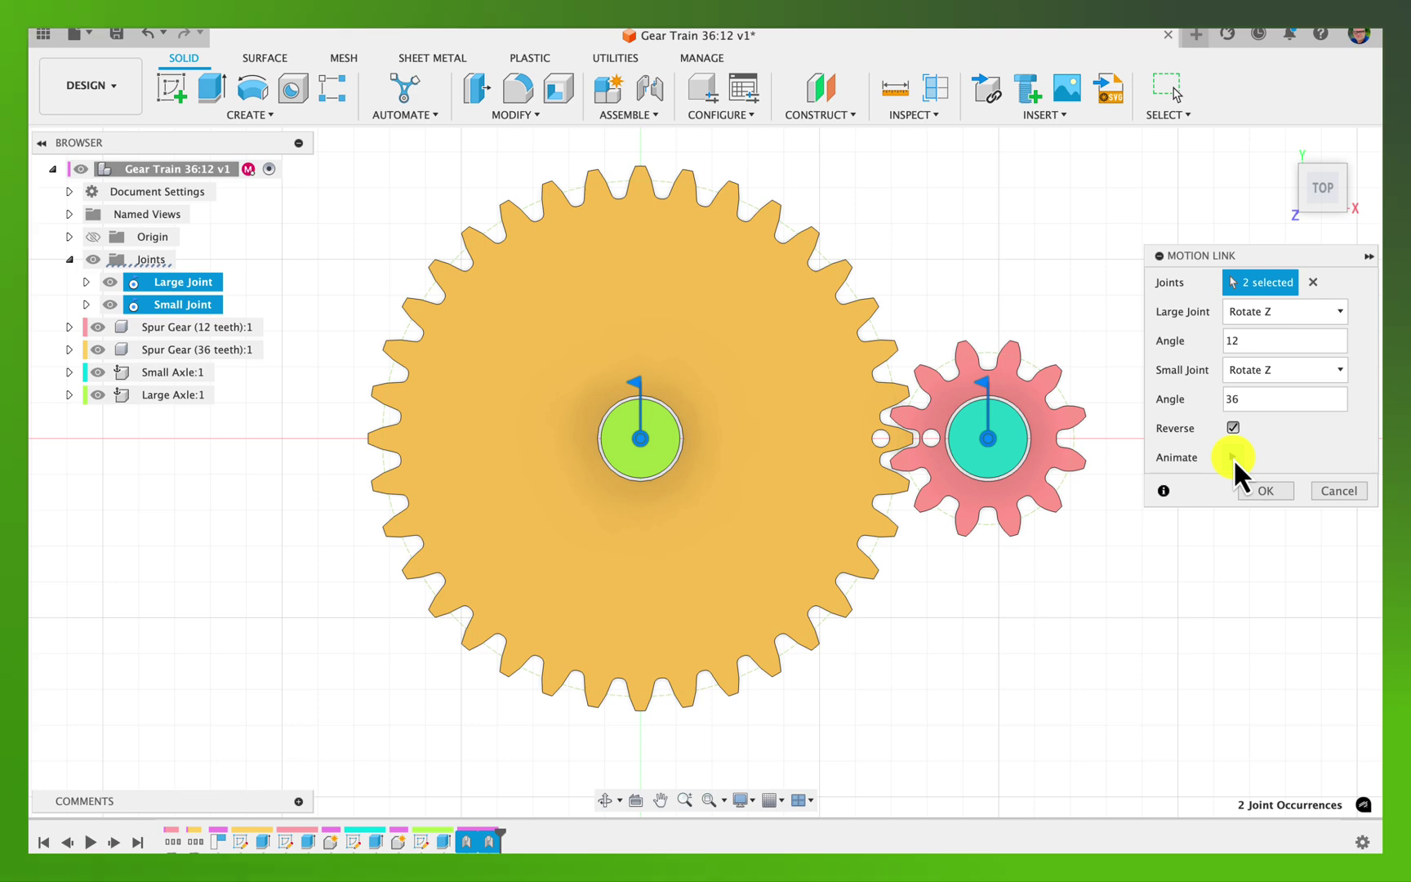
{"action": "left_click", "coordinate": [1234, 457]}
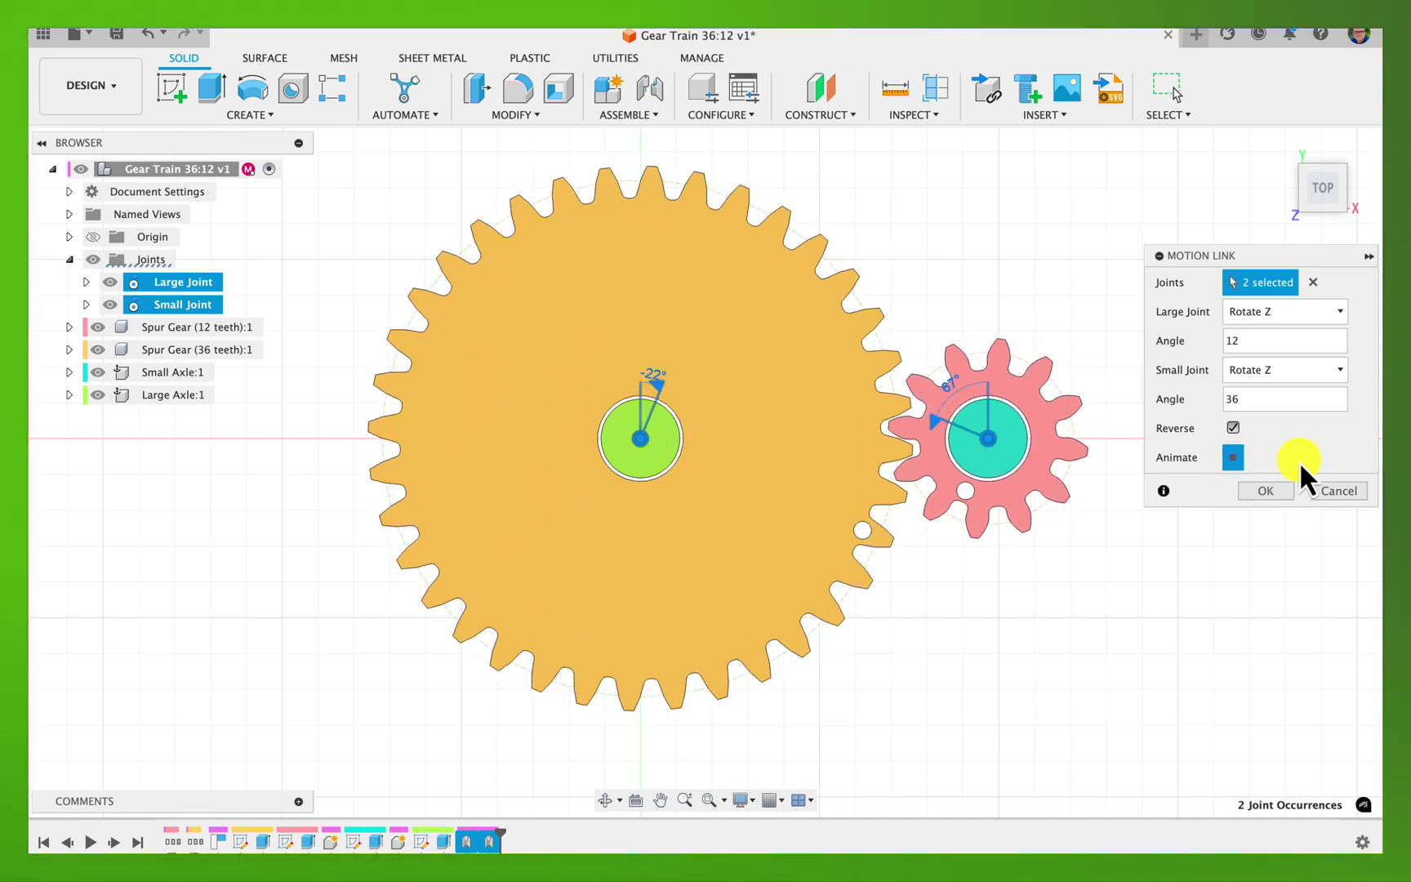
{"action": "key", "text": "Return"}
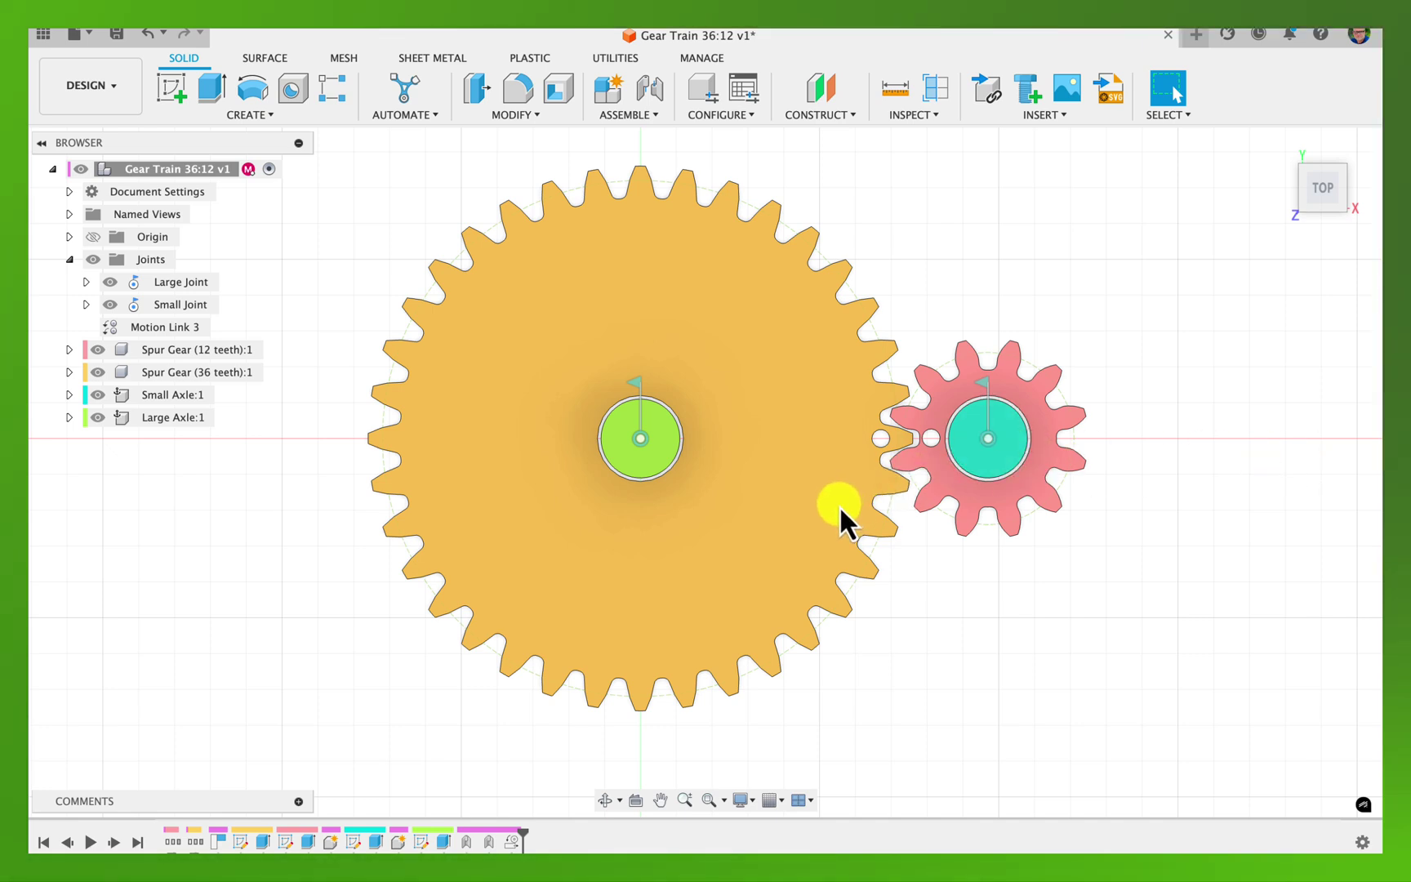
Turn both gears by hand in the top and isometric views to test the linked motion.
{"action": "left_click_drag", "start_coordinate": [839, 506], "coordinate": [763, 484]}
{"action": "mouse_move", "coordinate": [1039, 473]}
{"action": "left_mouse_down"}
{"action": "mouse_move", "coordinate": [1002, 494]}
{"action": "mouse_move", "coordinate": [954, 490]}
{"action": "mouse_move", "coordinate": [934, 455]}
{"action": "mouse_move", "coordinate": [961, 401]}
{"action": "mouse_move", "coordinate": [1045, 391]}
{"action": "mouse_move", "coordinate": [1050, 449]}
{"action": "mouse_move", "coordinate": [1025, 471]}
{"action": "left_mouse_up"}
{"action": "left_click_drag", "start_coordinate": [820, 360], "coordinate": [736, 573]}
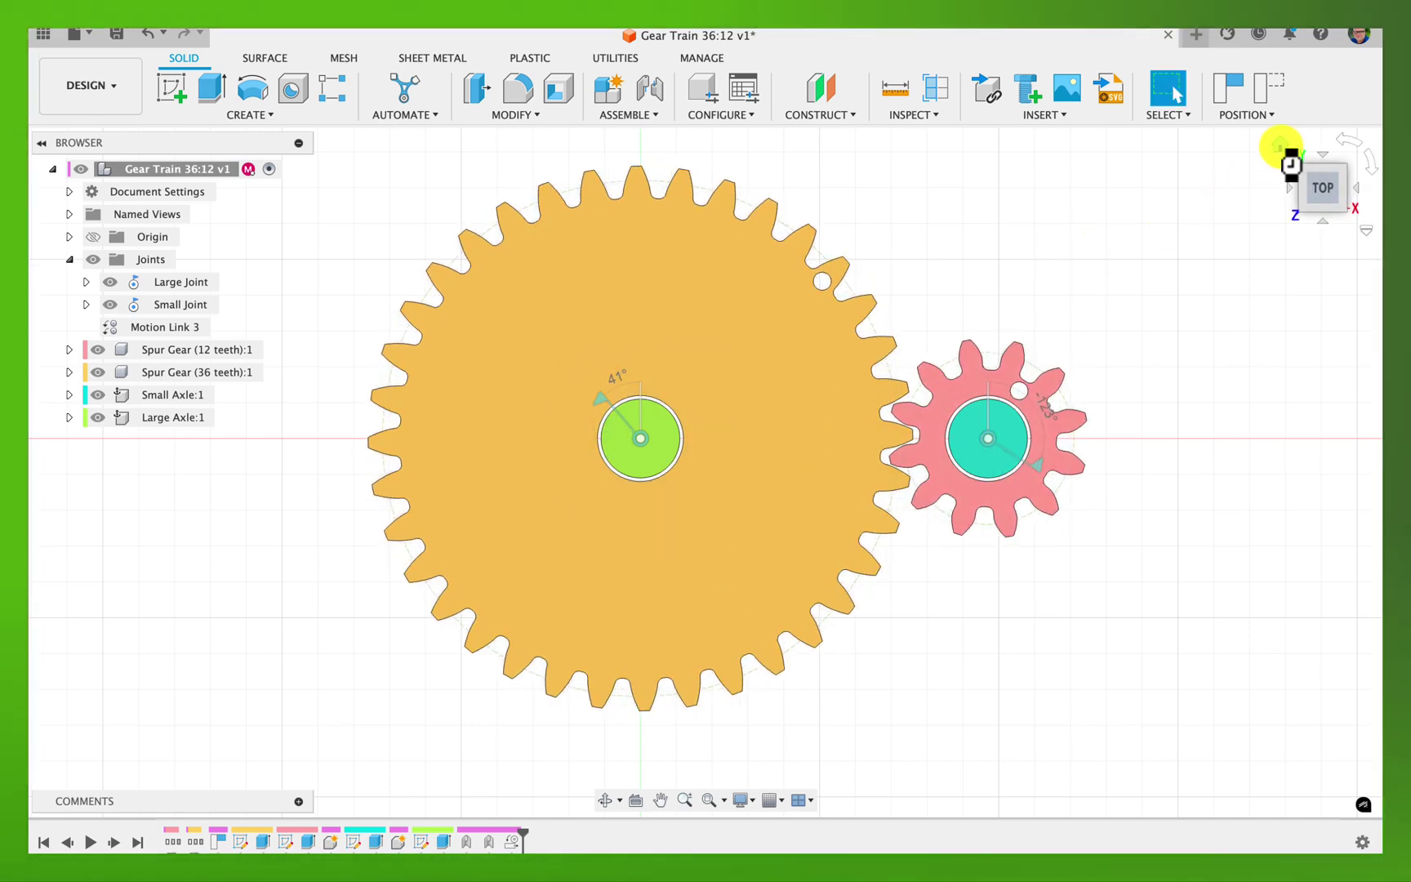
{"action": "left_click", "coordinate": [1280, 146]}
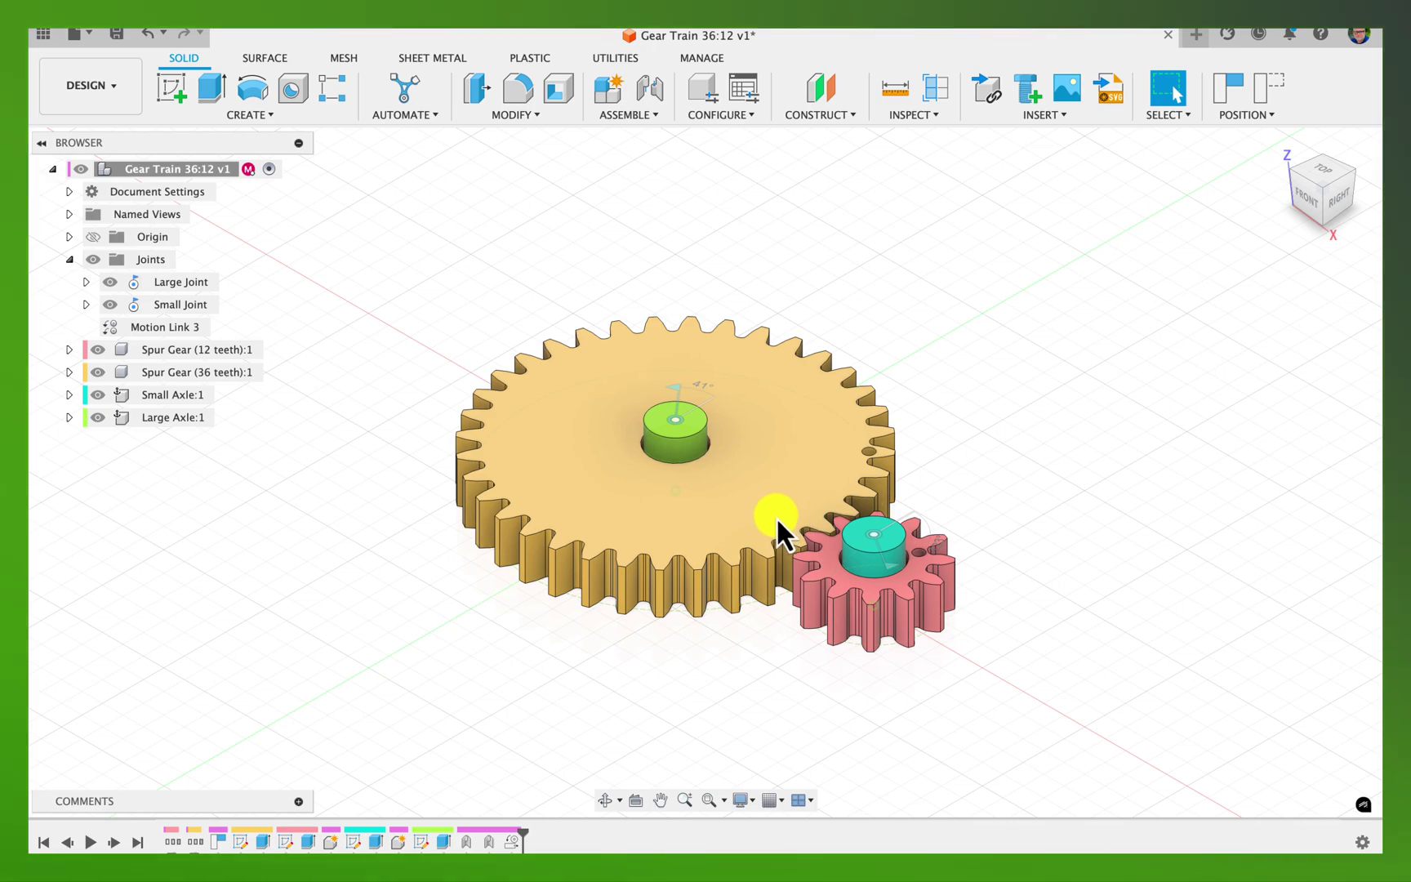
{"action": "left_click_drag", "start_coordinate": [776, 516], "coordinate": [687, 511]}
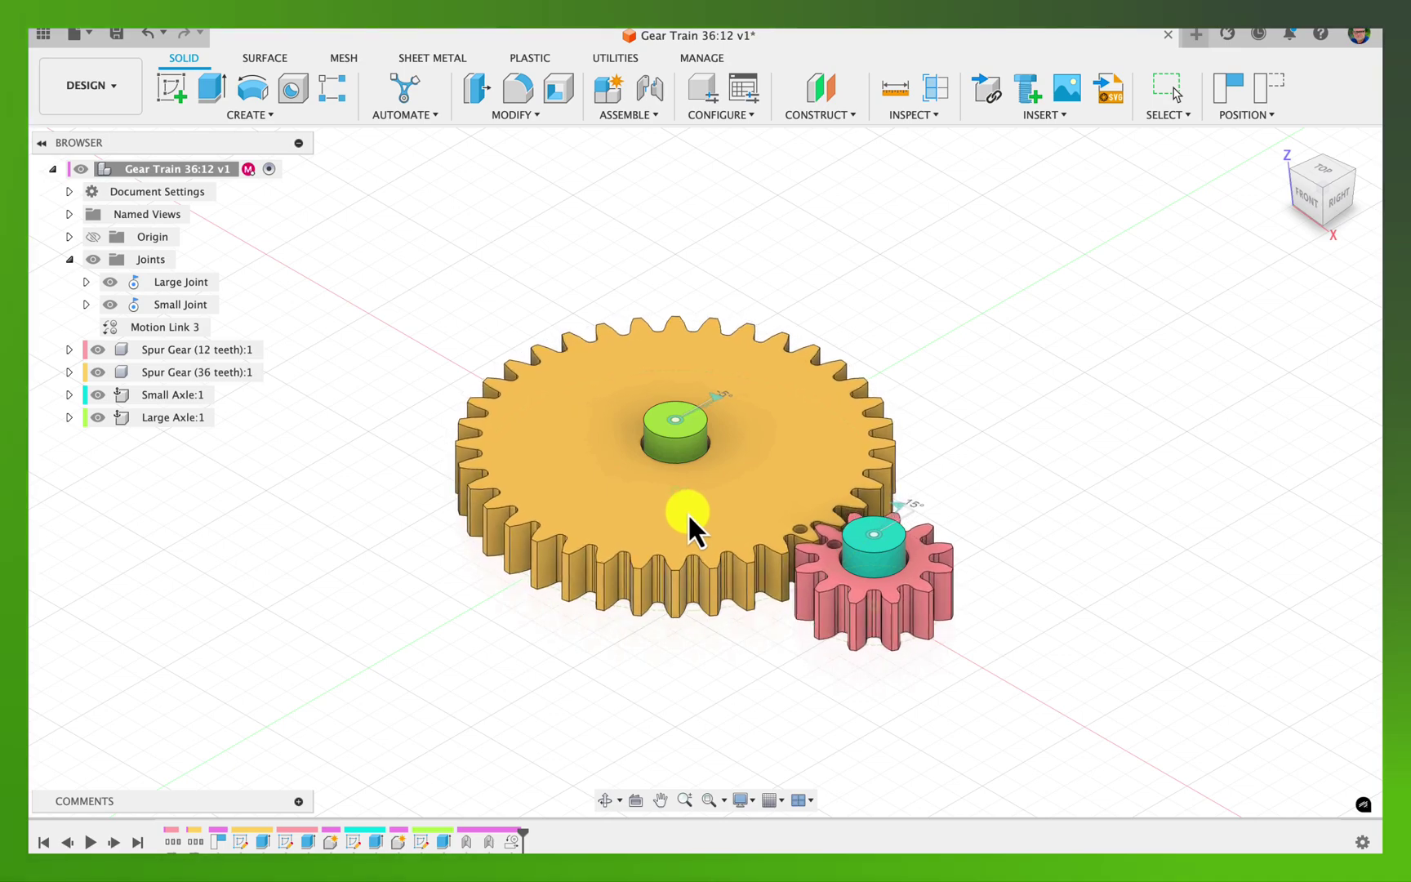
From the top view, rotate the large gear by hand until the marker holes of both gears line up at 0°.
{"action": "left_click", "coordinate": [1316, 181]}
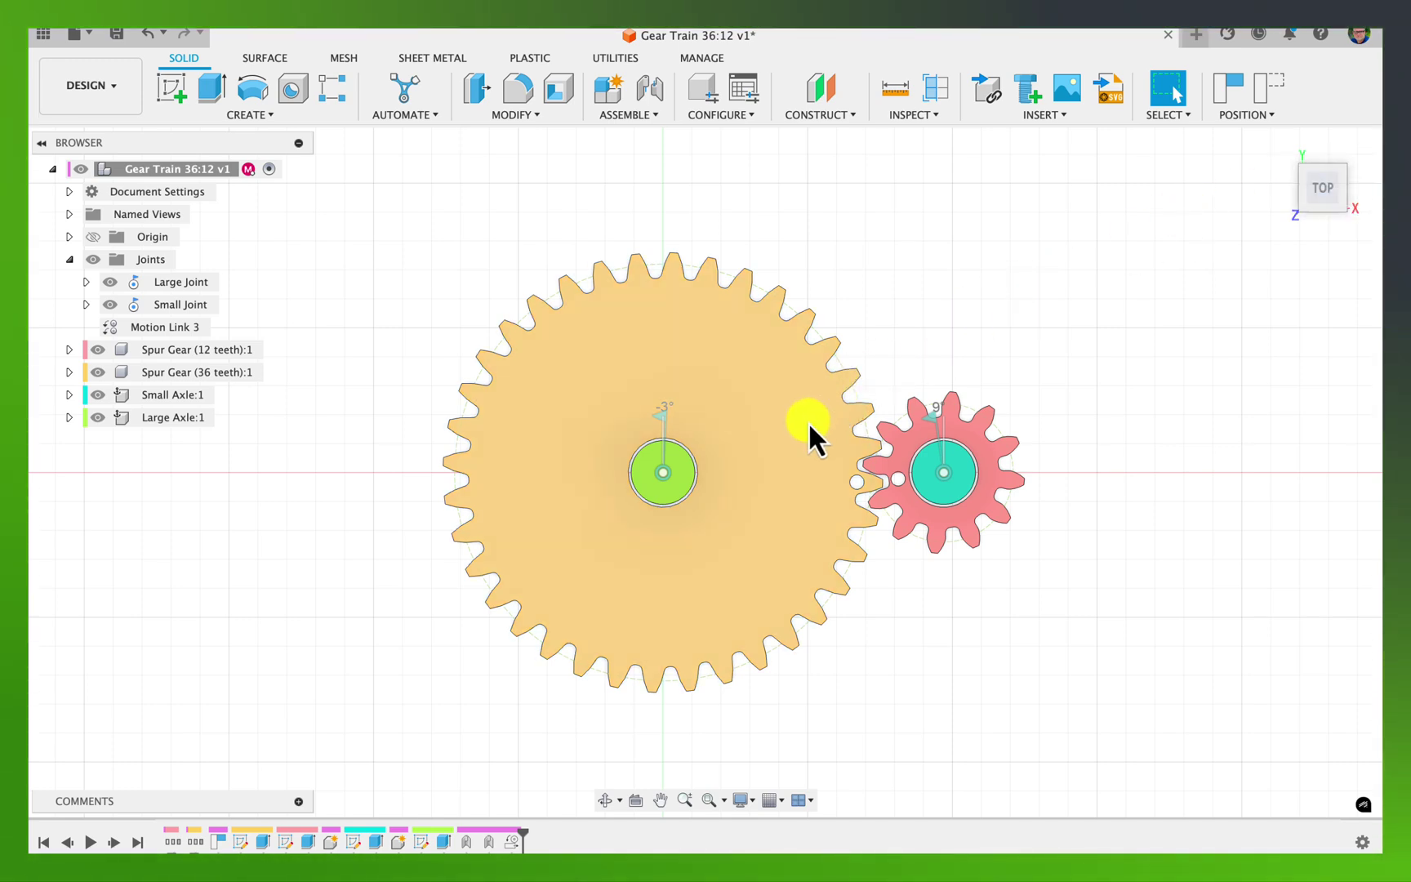
{"action": "left_click_drag", "start_coordinate": [808, 421], "coordinate": [813, 415]}
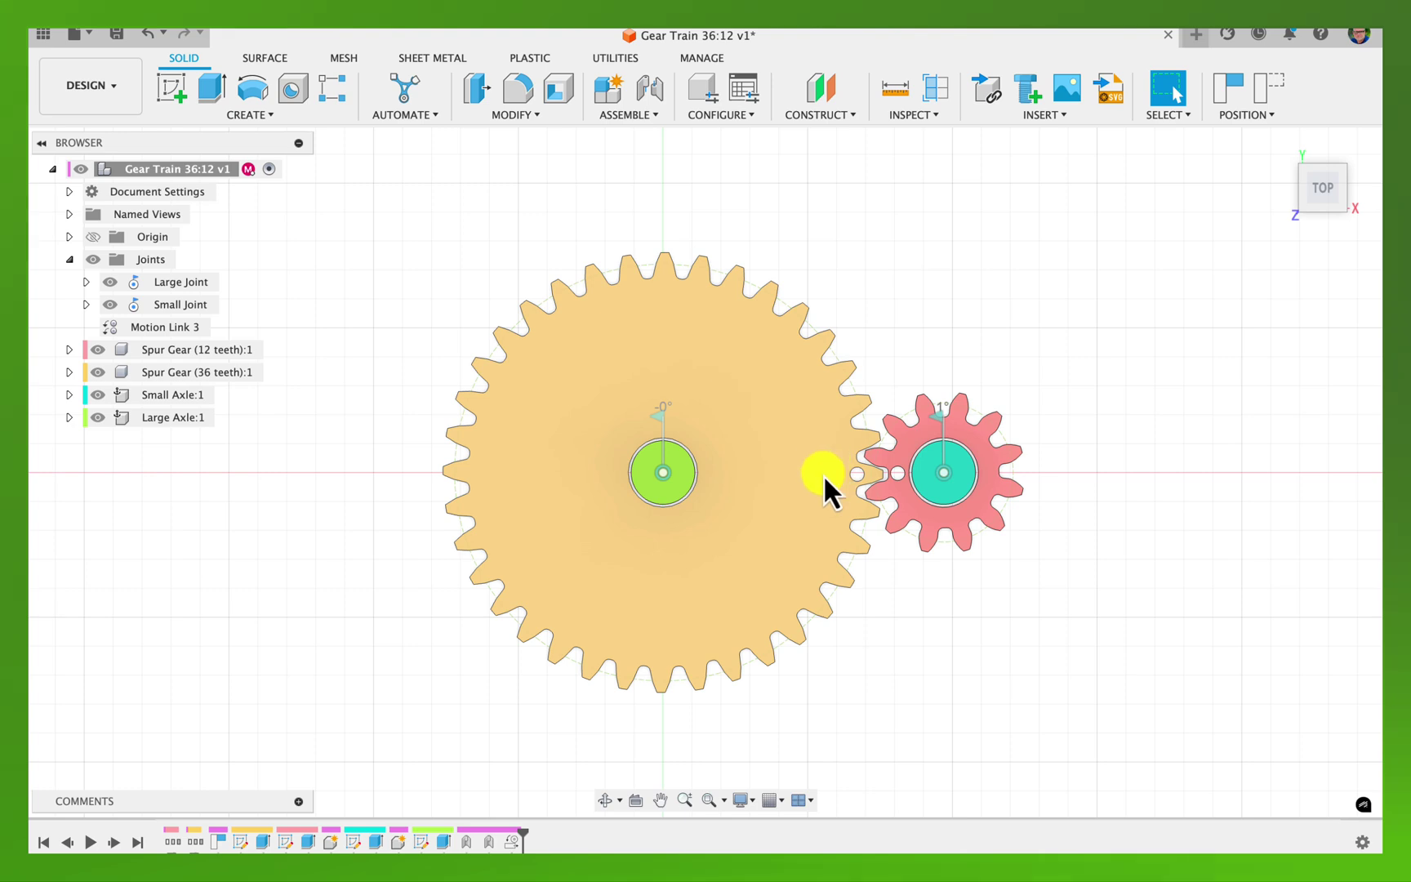
{"action": "left_click_drag", "start_coordinate": [816, 486], "coordinate": [613, 539]}
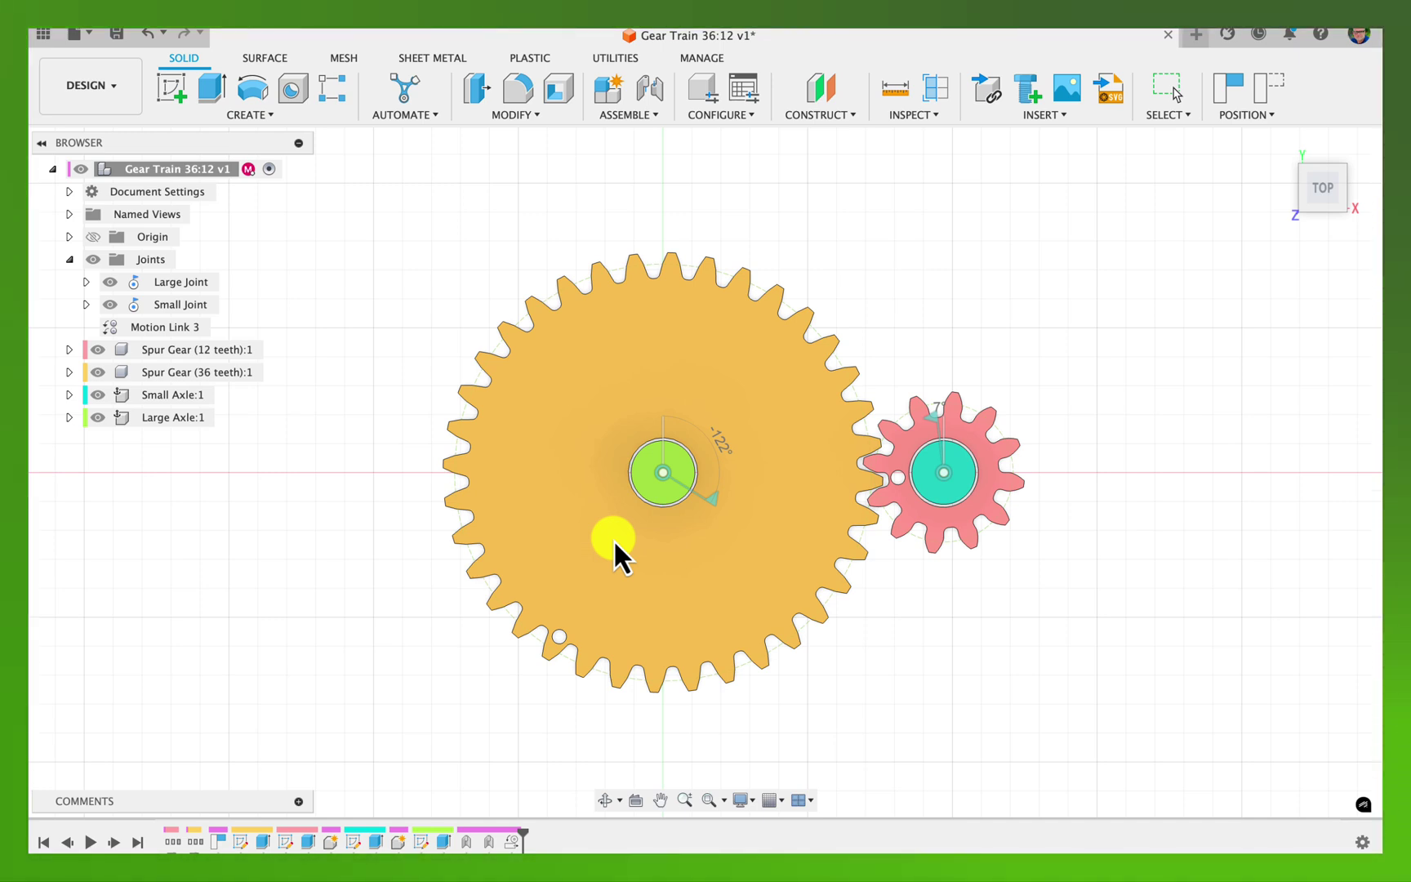
{"action": "left_click_drag", "start_coordinate": [613, 539], "coordinate": [716, 477]}
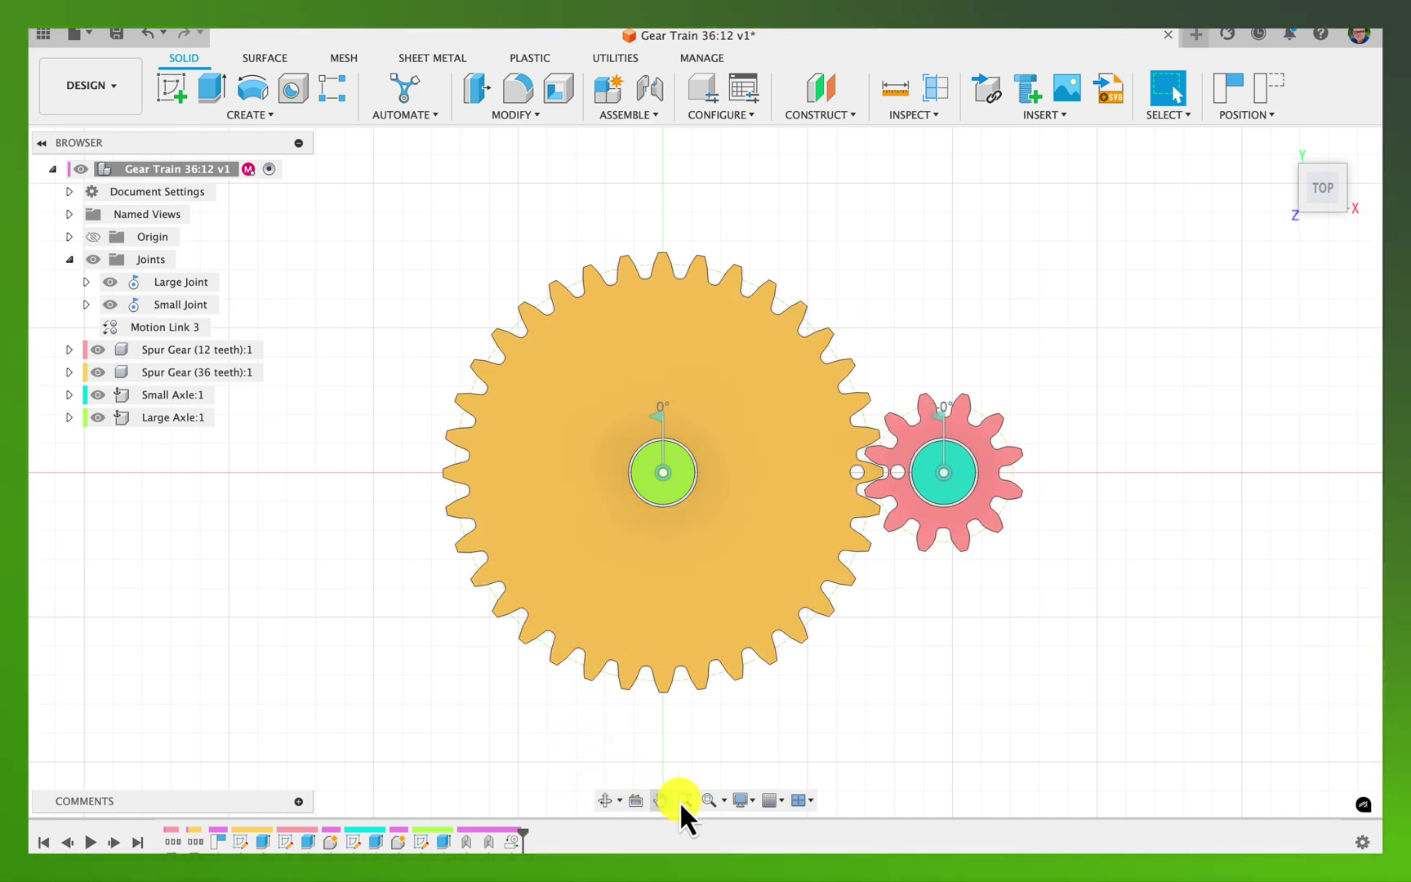
Split the workspace into four views and enlarge the gear train in the top, isometric and front views.
{"action": "left_click", "coordinate": [803, 804]}
{"action": "left_click", "coordinate": [864, 836]}
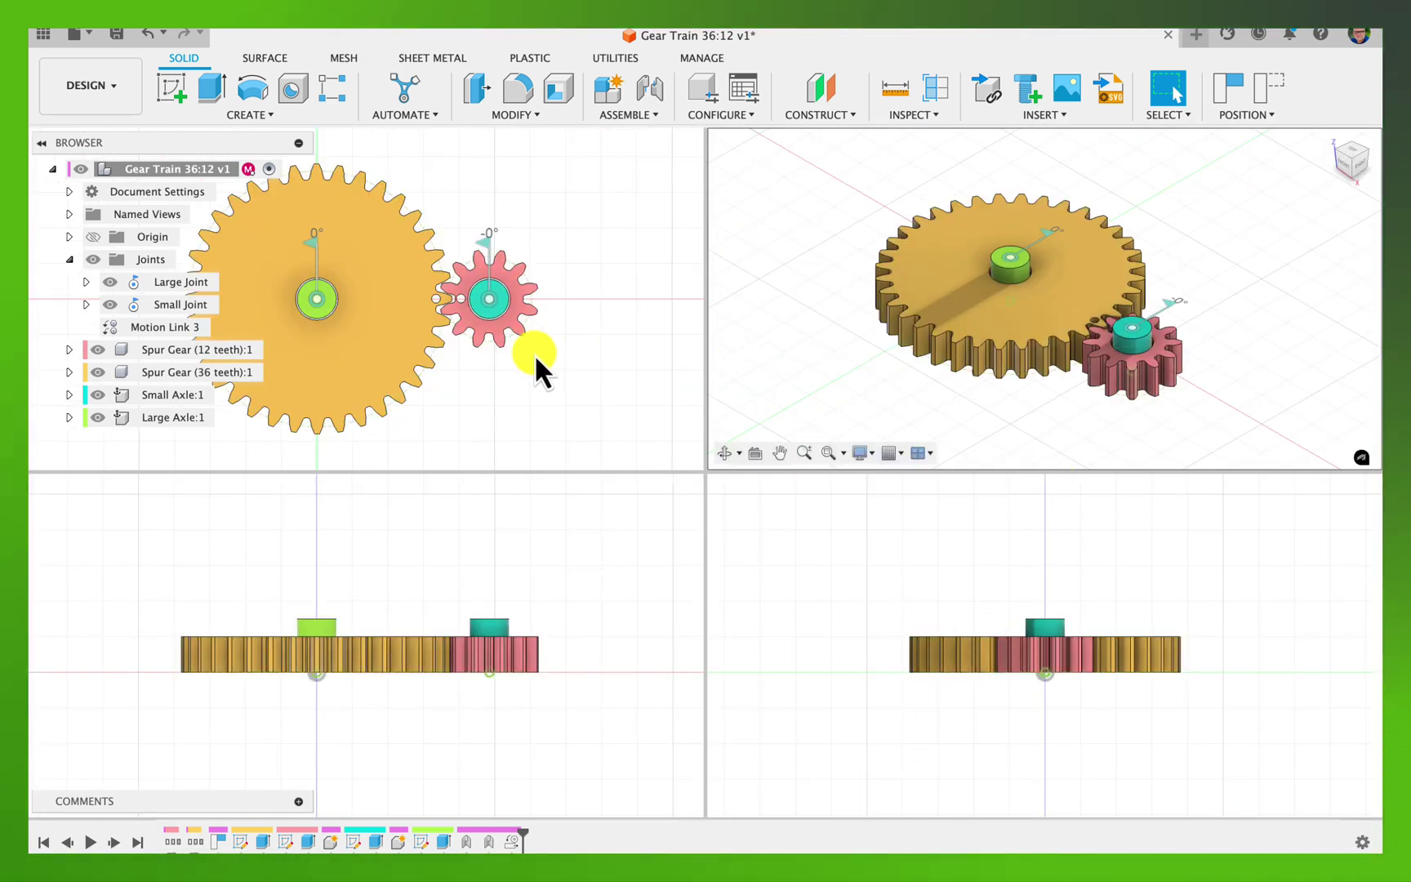
{"action": "left_click", "coordinate": [527, 353]}
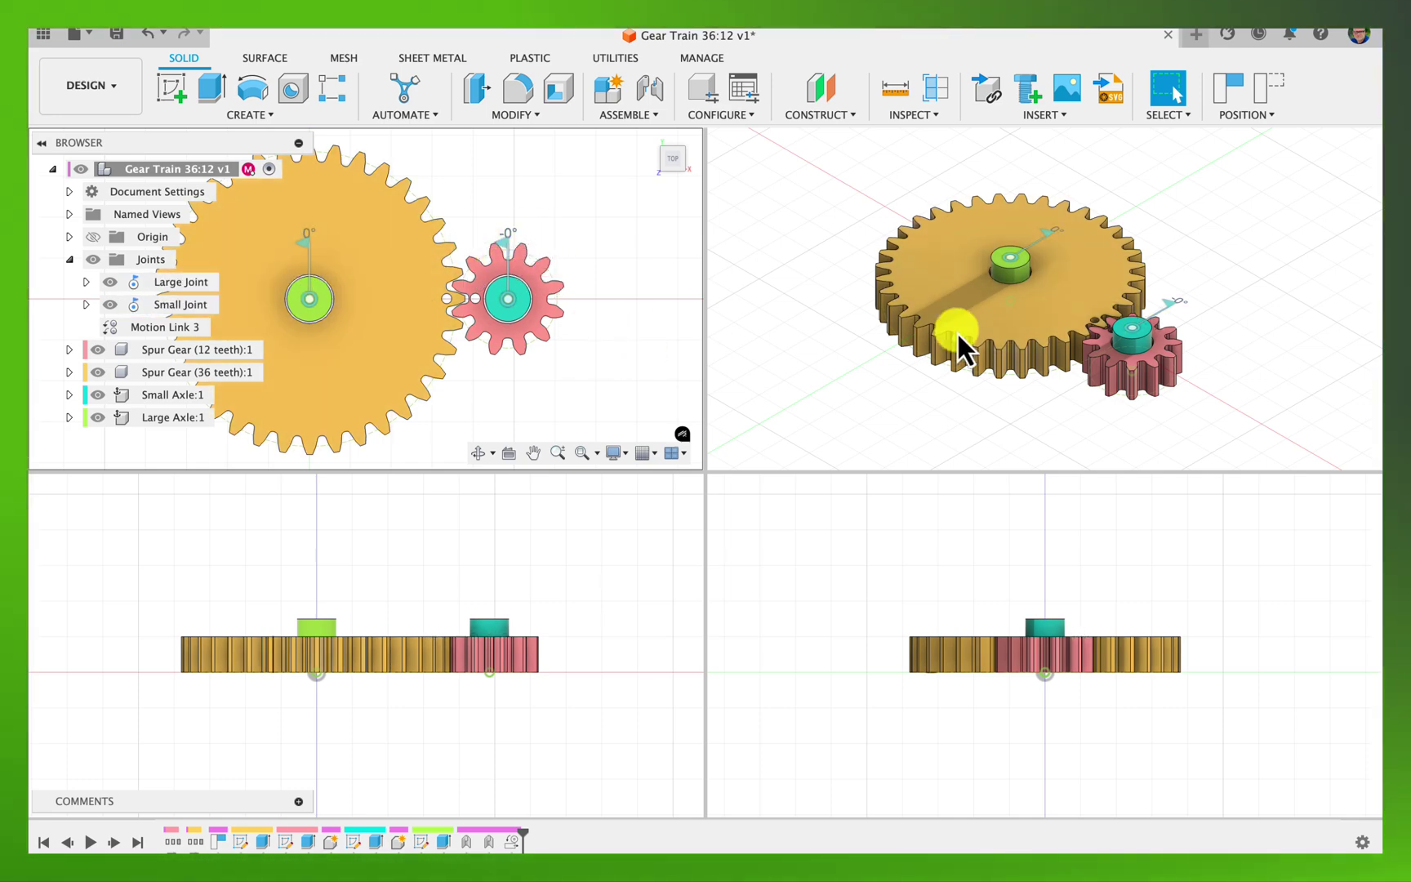
{"action": "left_click", "coordinate": [1220, 336]}
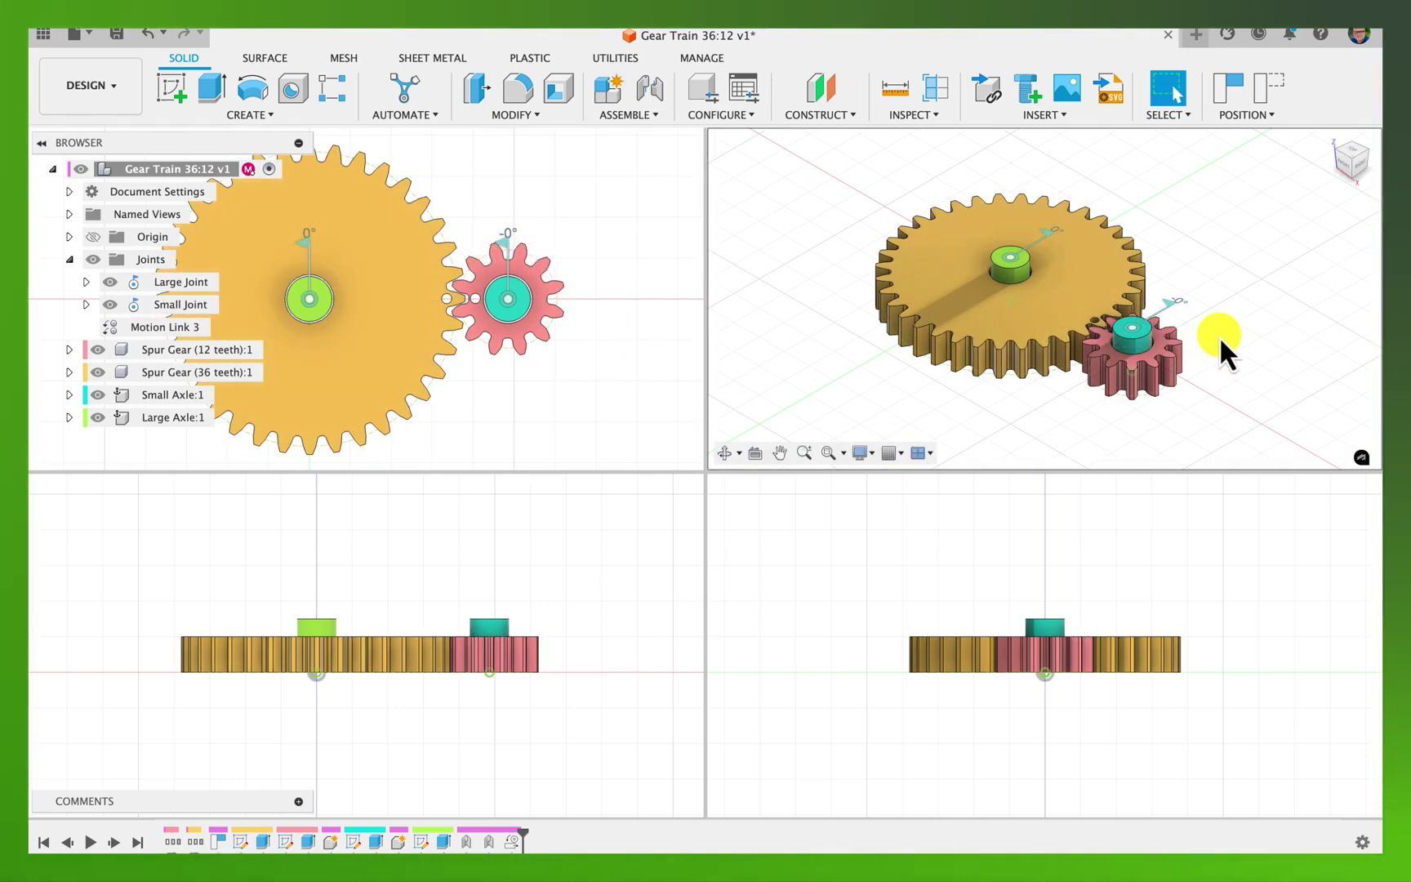
{"action": "scroll", "coordinate": [1219, 335], "scroll_direction": "up", "scroll_amount": 5}
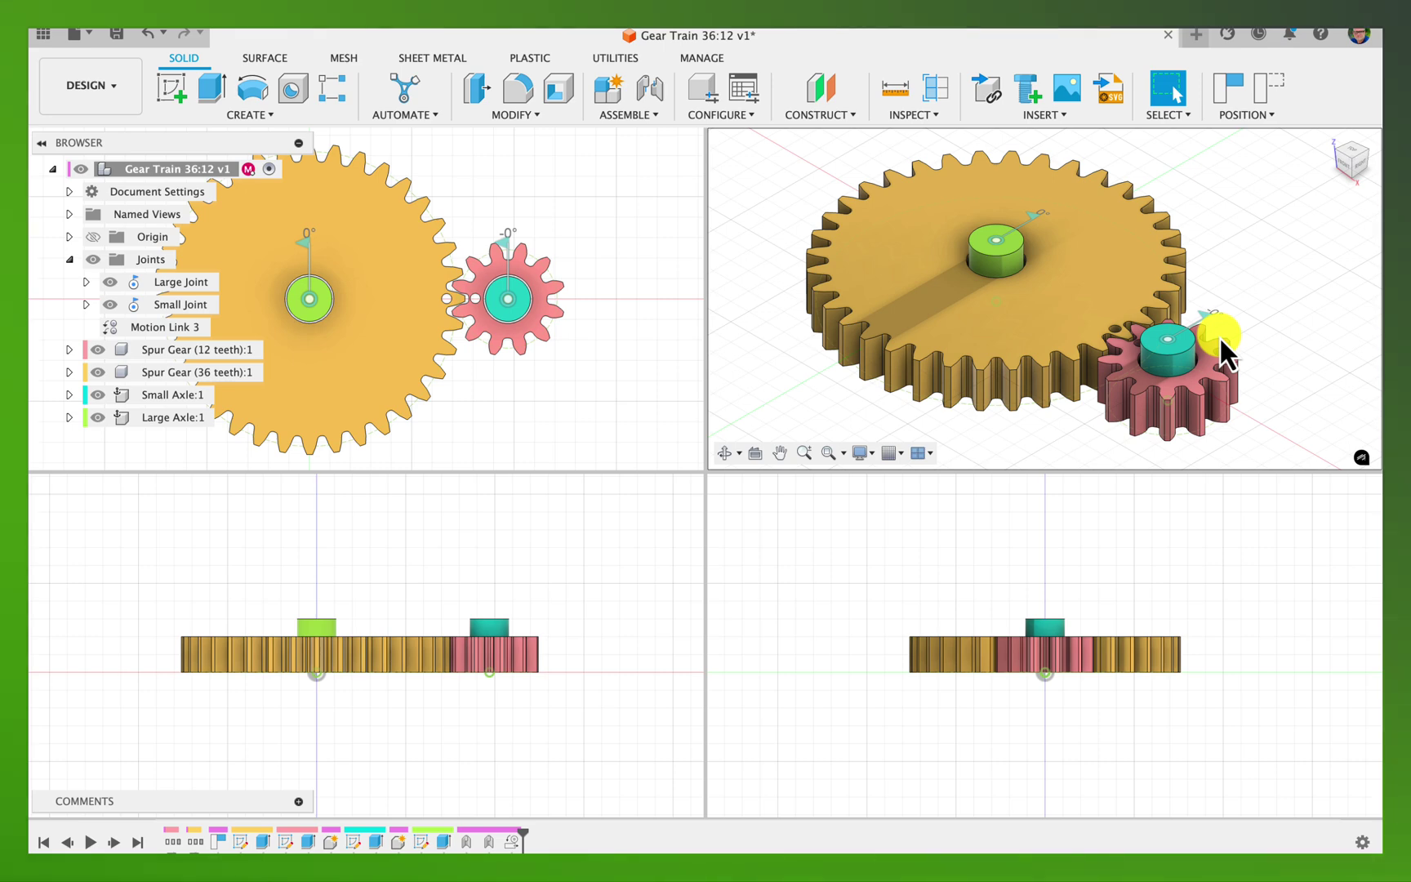
{"action": "left_click", "coordinate": [572, 659]}
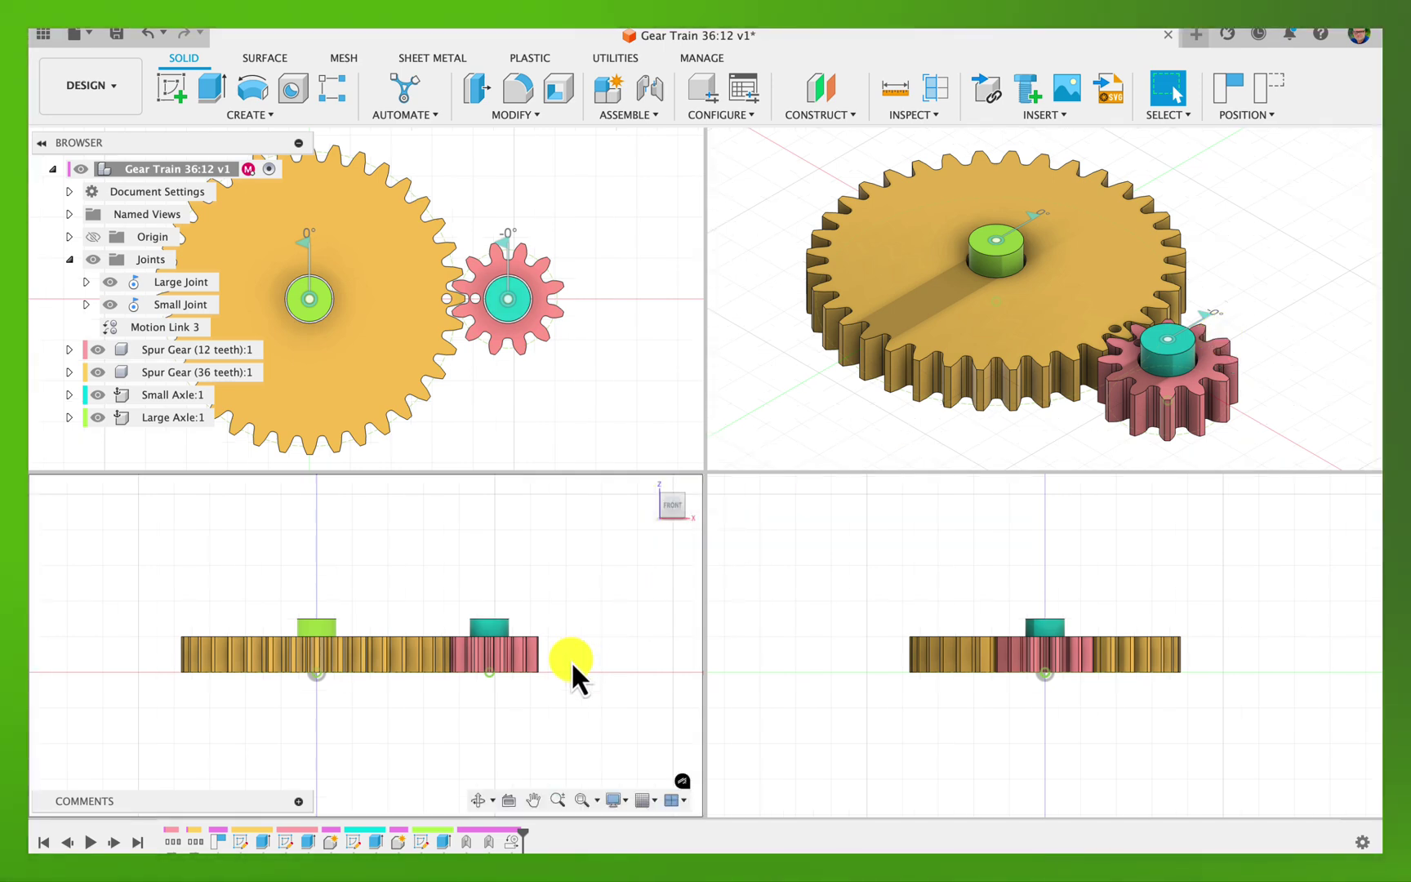
{"action": "scroll", "coordinate": [571, 659], "scroll_direction": "up", "scroll_amount": 3}
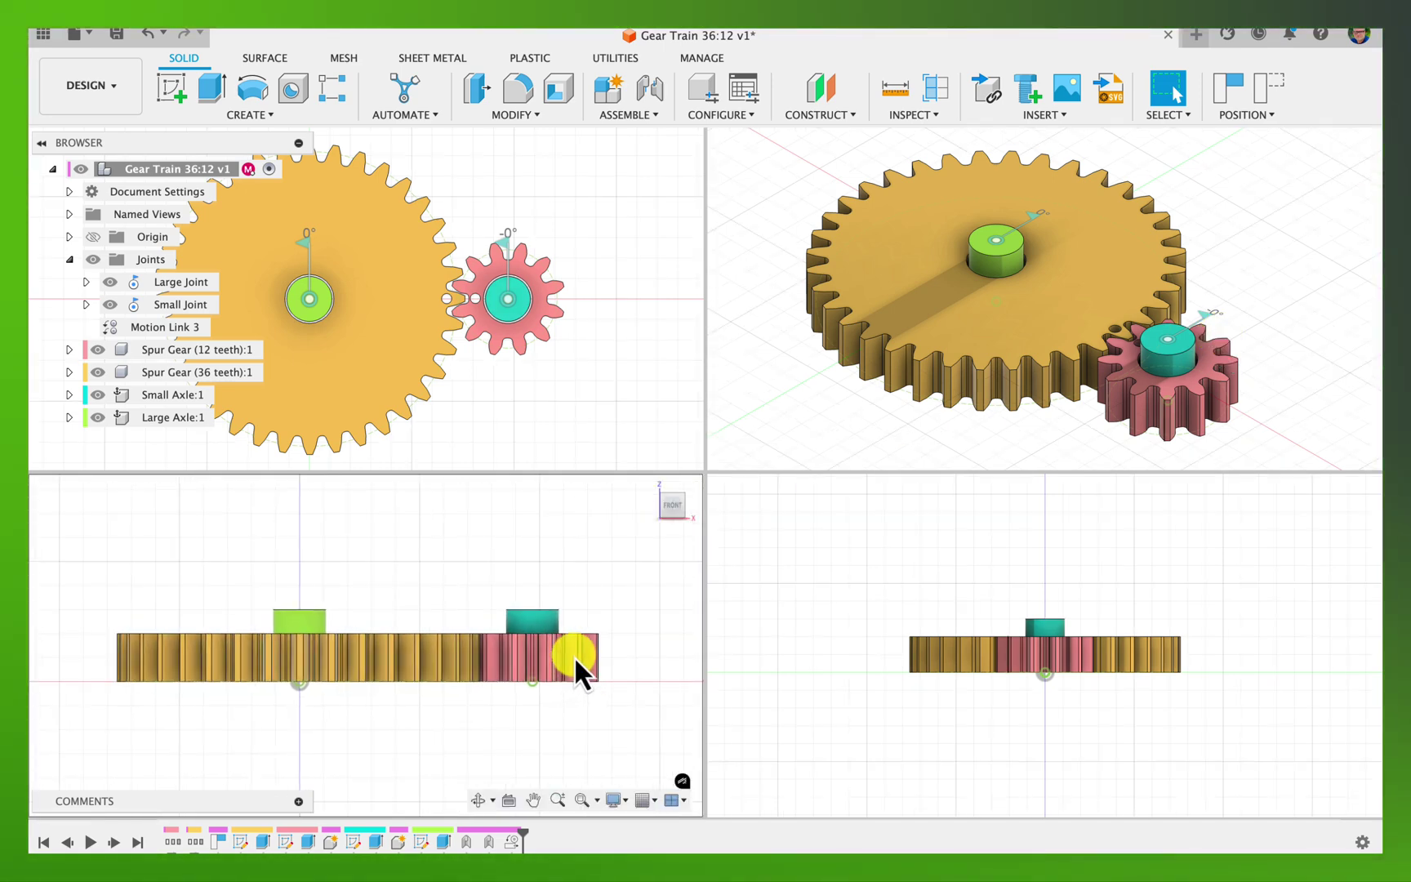
{"action": "scroll", "coordinate": [574, 655], "scroll_direction": "up", "scroll_amount": 3}
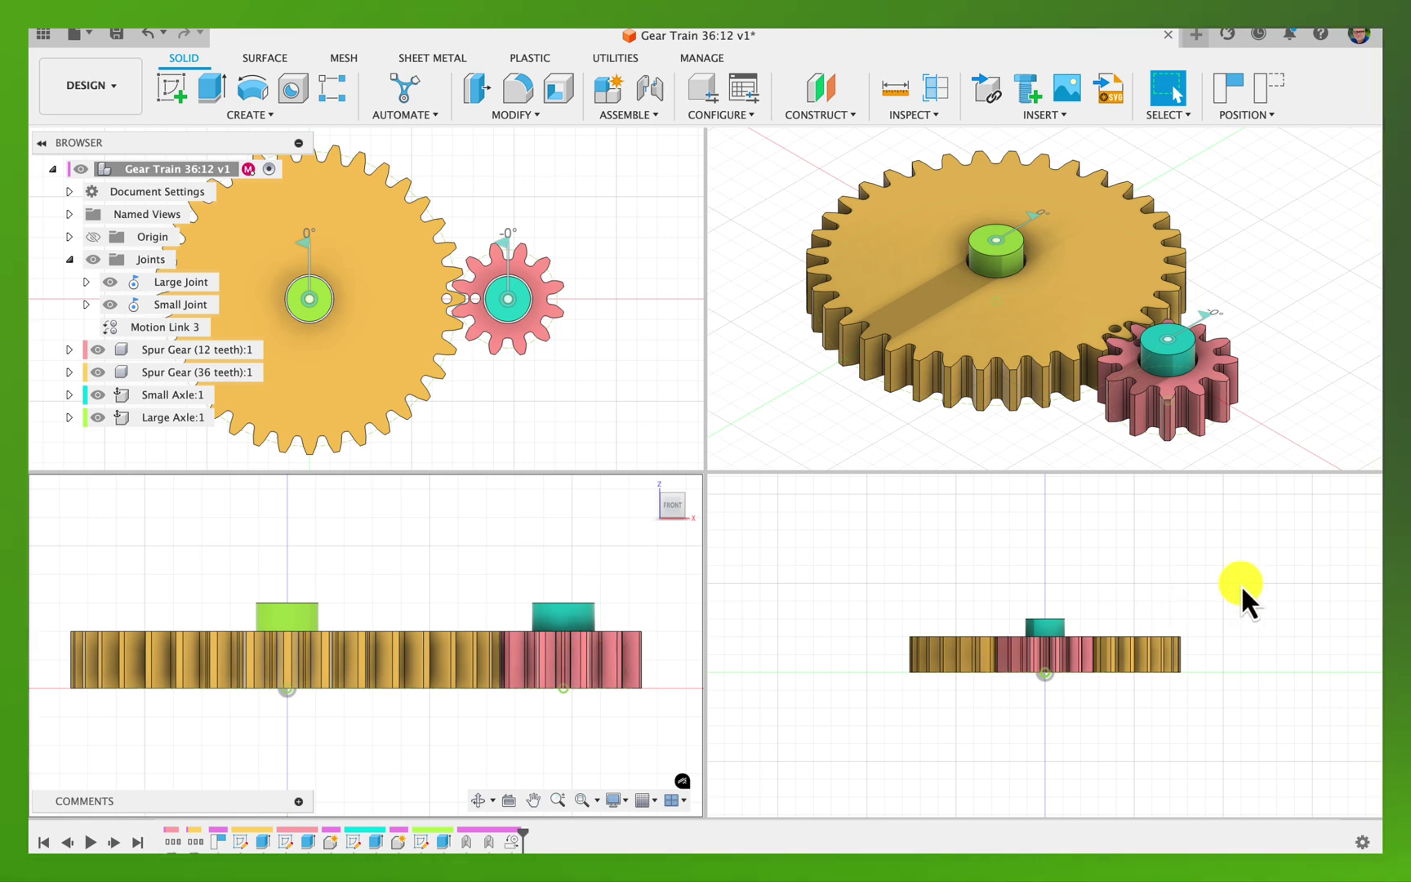
Orbit the right-side view to show the gear train from underneath, enlarged to fill its viewport.
{"action": "left_click", "coordinate": [1333, 554]}
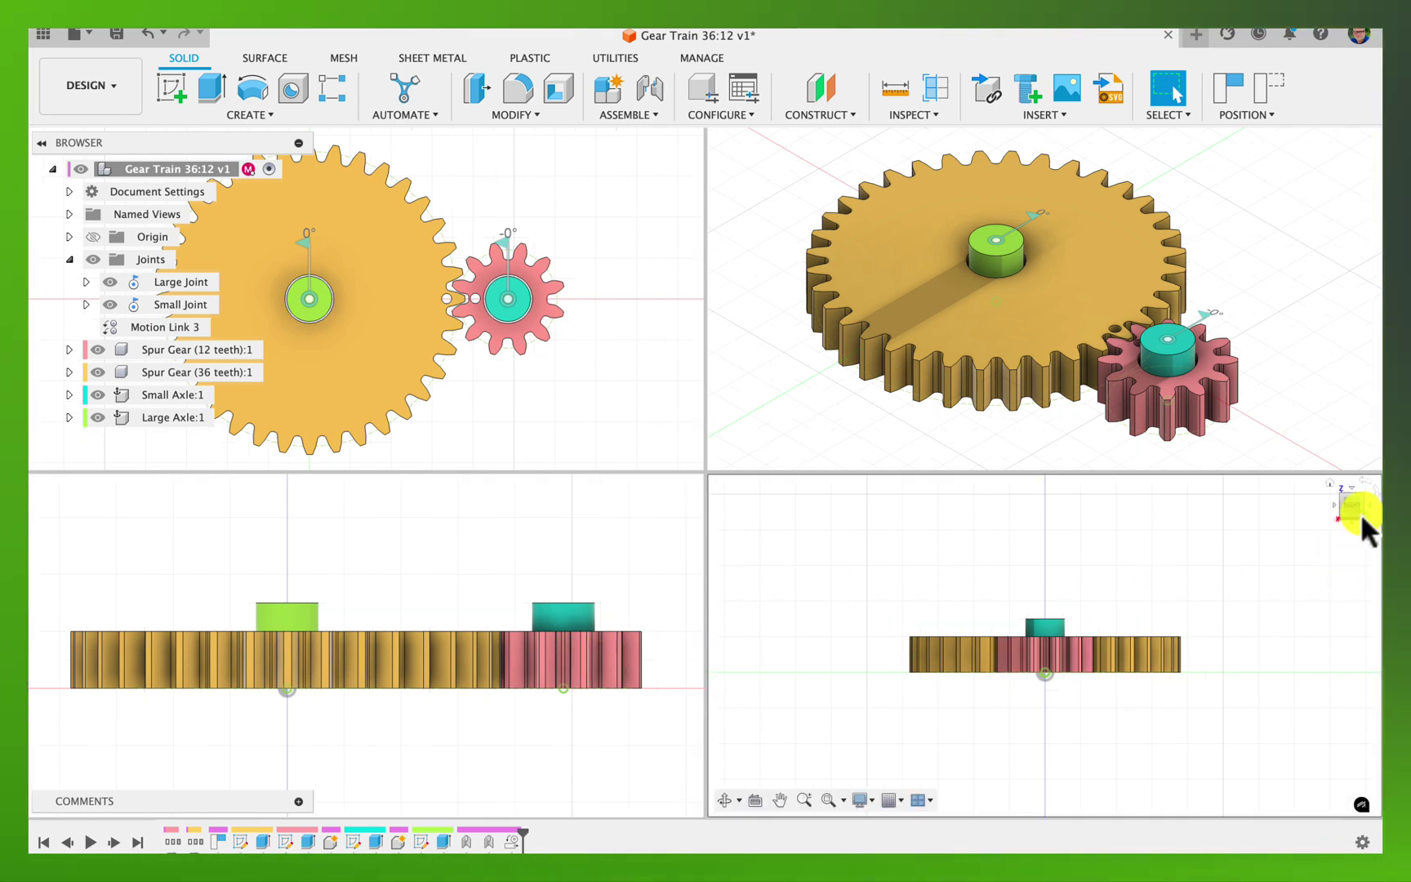
{"action": "left_click_drag", "start_coordinate": [1361, 513], "coordinate": [1316, 496]}
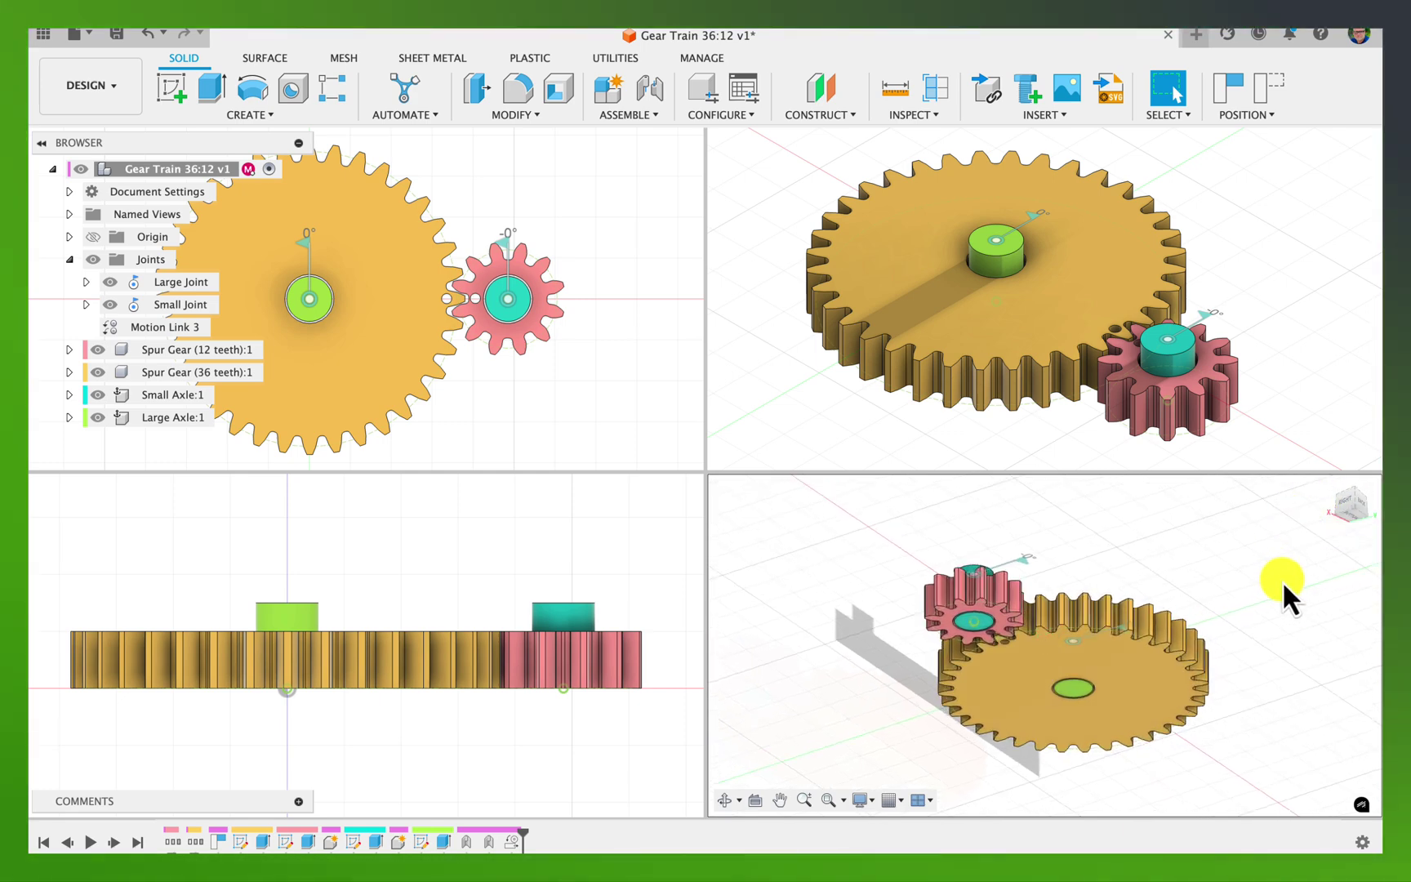
{"action": "scroll", "coordinate": [1282, 579], "scroll_direction": "up", "scroll_amount": 5}
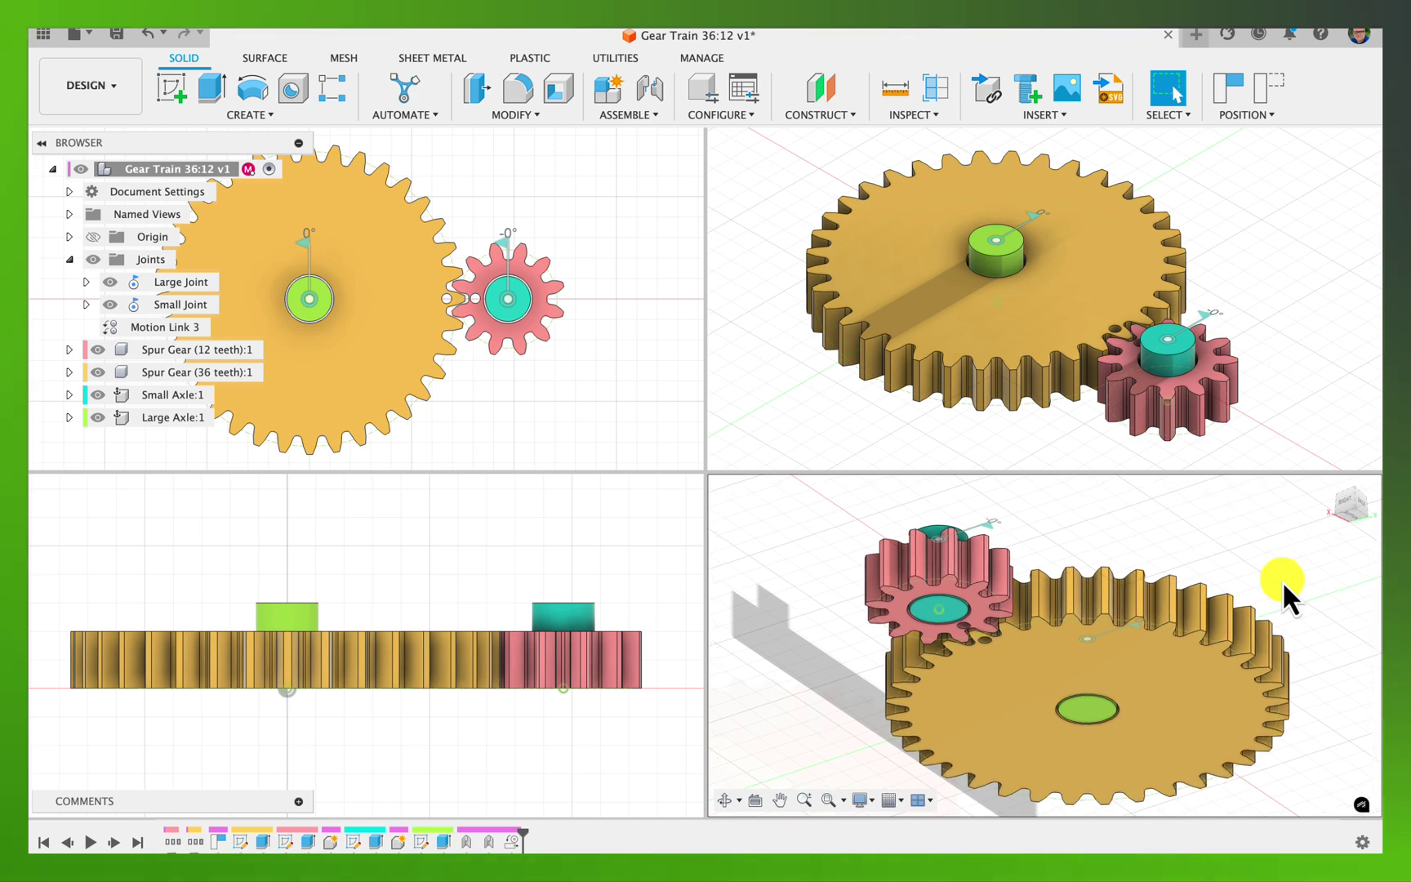
{"action": "scroll", "coordinate": [1282, 579], "scroll_direction": "down", "scroll_amount": 1}
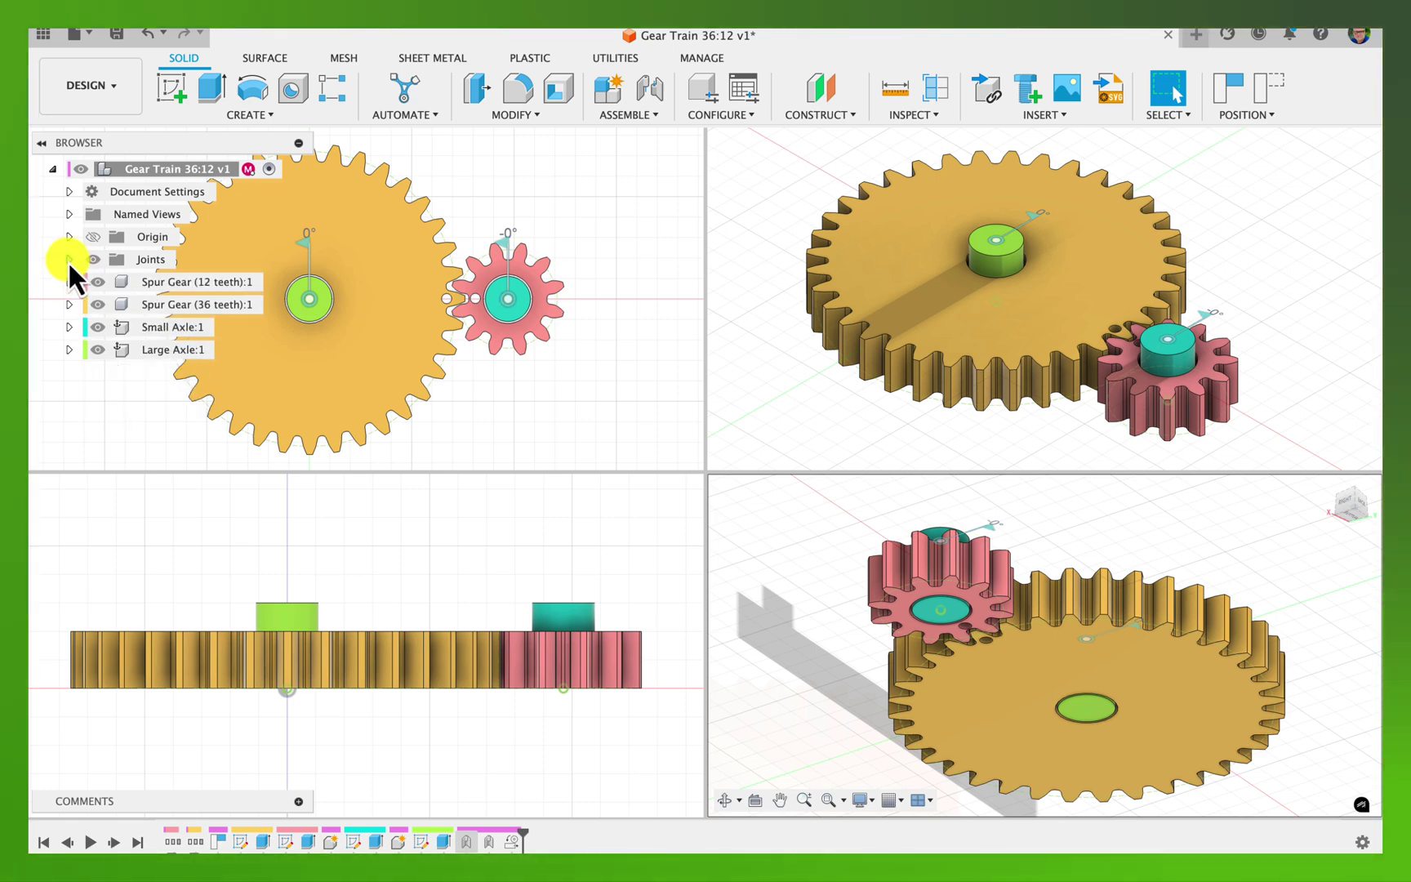
Expand both spur gears, both axles and the Large Axle's sketches in the browser, and capture a screenshot of the whole screen.
{"action": "left_click", "coordinate": [71, 349]}
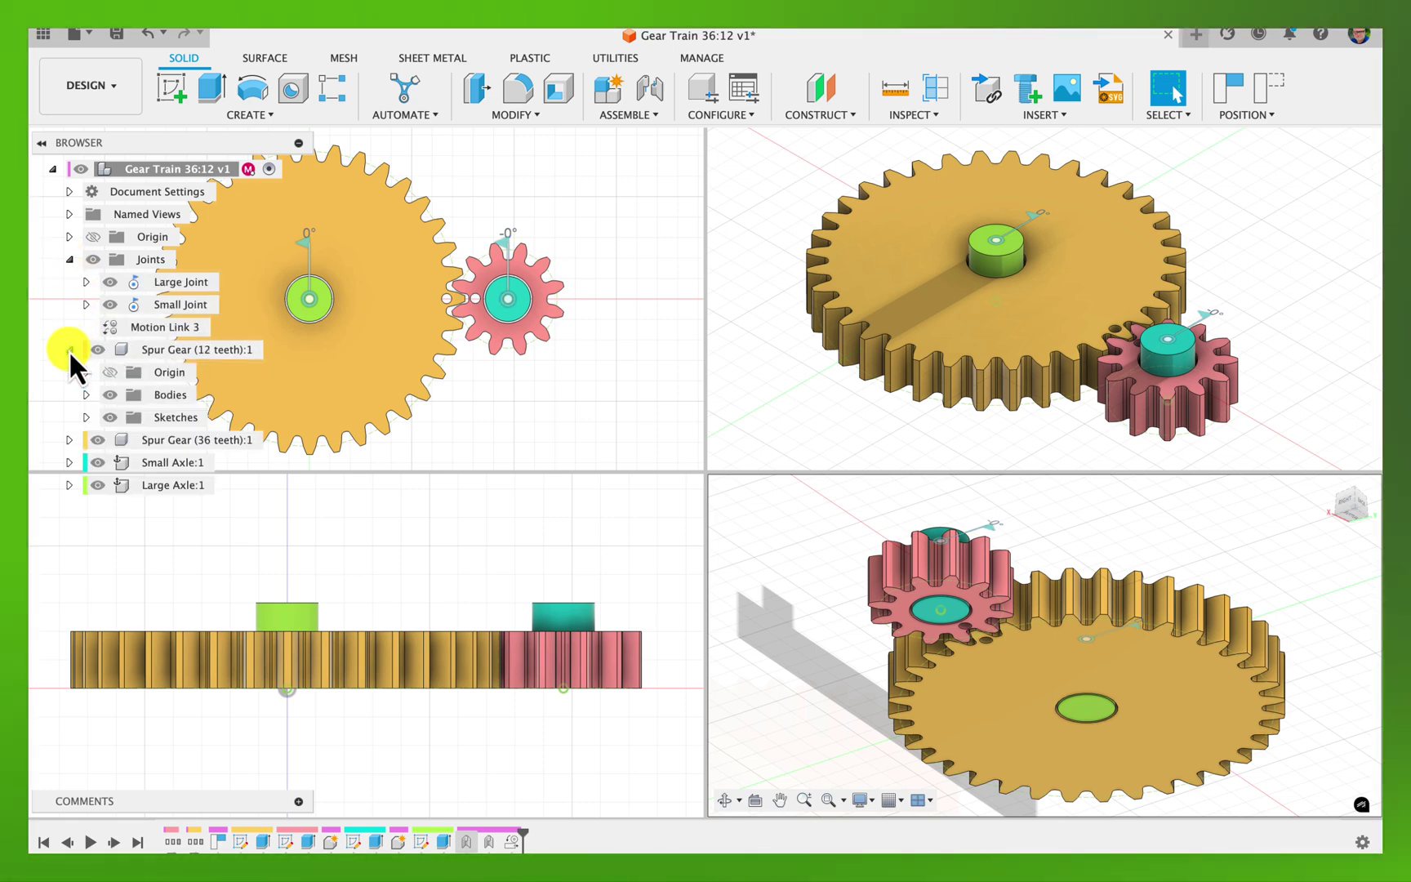
{"action": "left_click", "coordinate": [69, 440]}
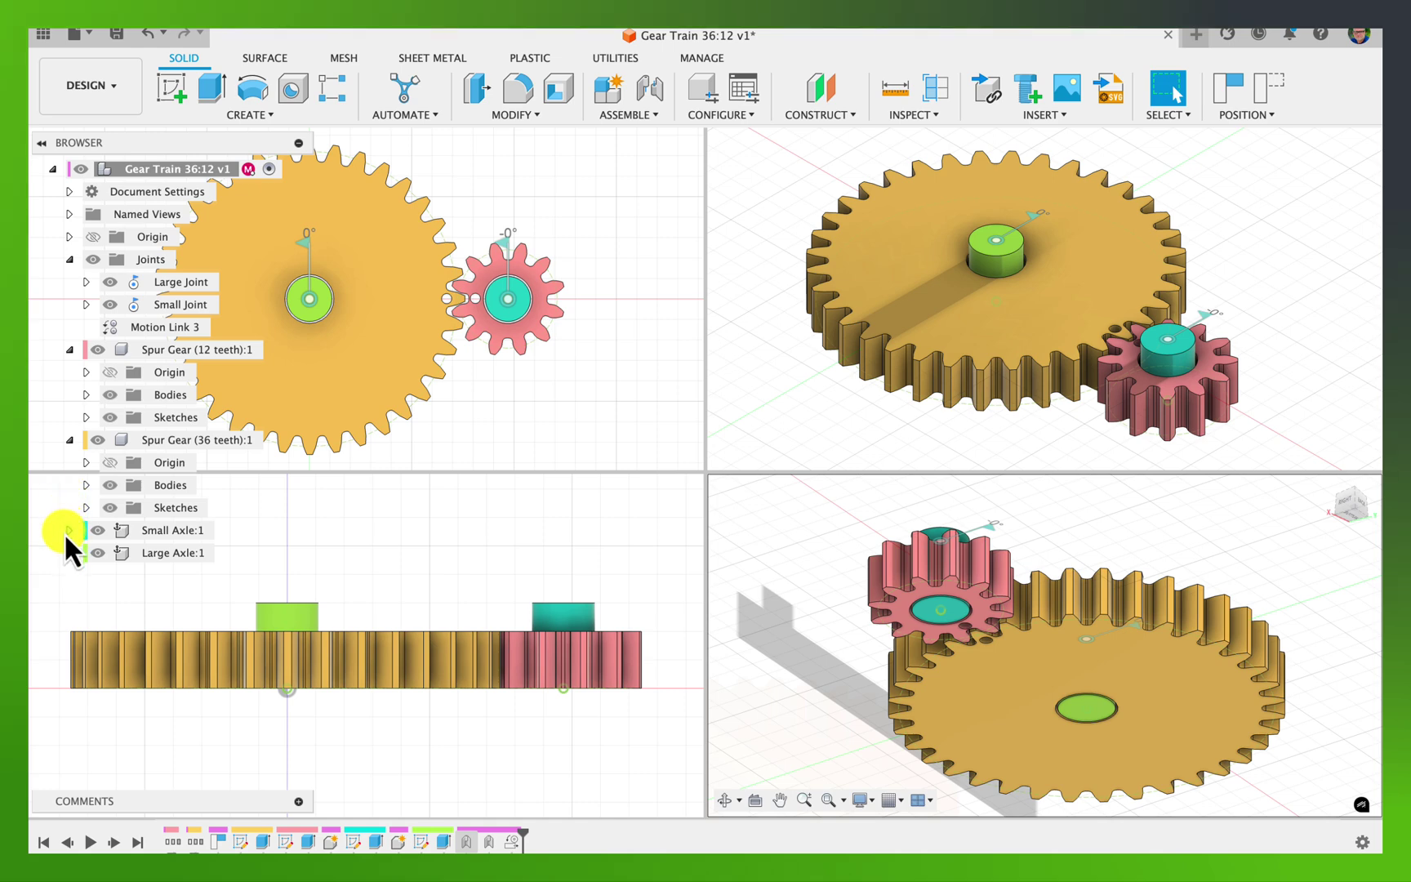
{"action": "left_click", "coordinate": [69, 530]}
{"action": "left_click", "coordinate": [69, 621]}
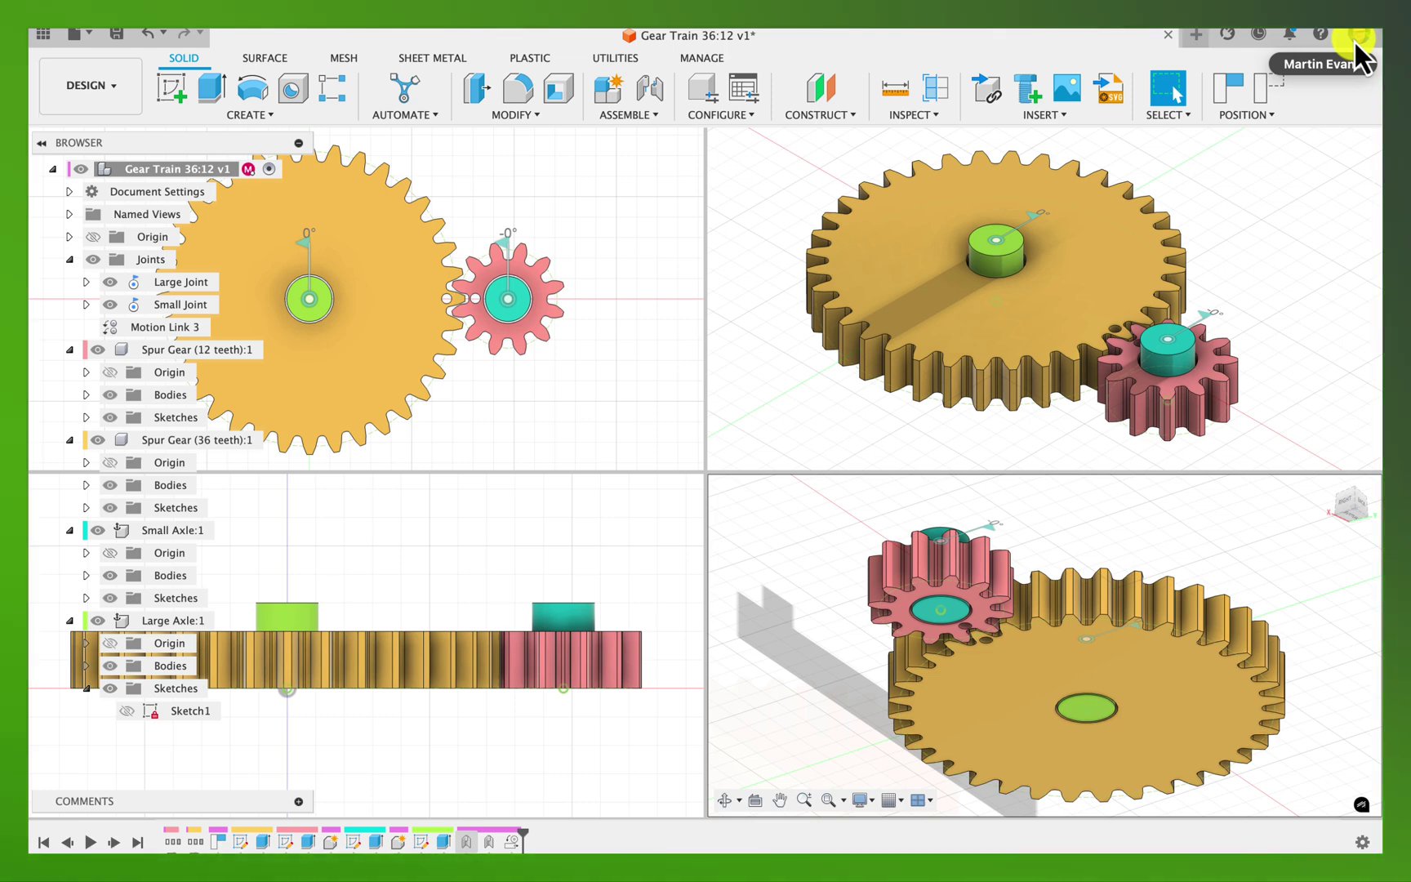
{"action": "key", "text": "super+shift+3"}
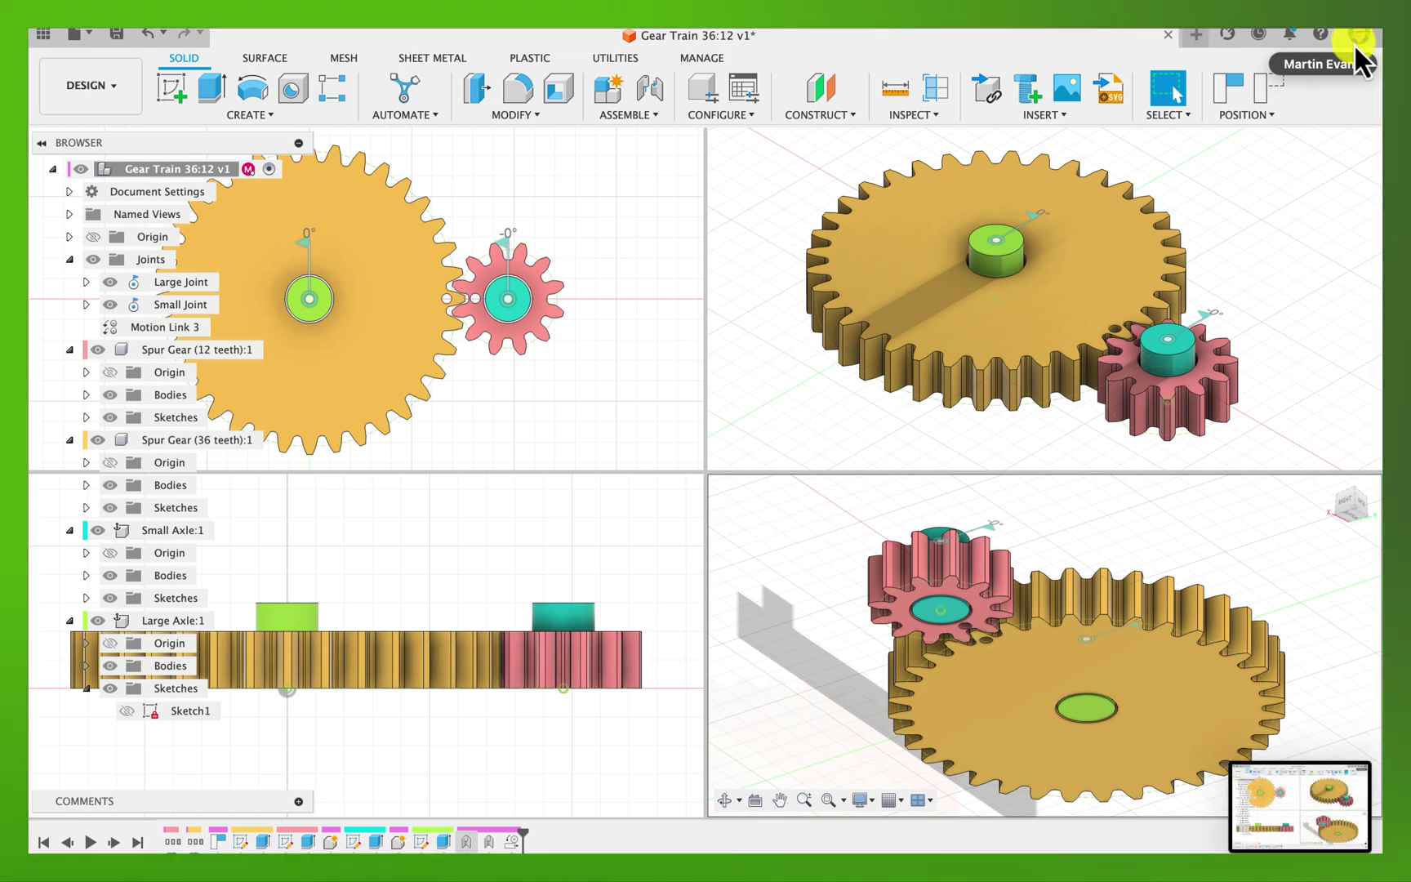